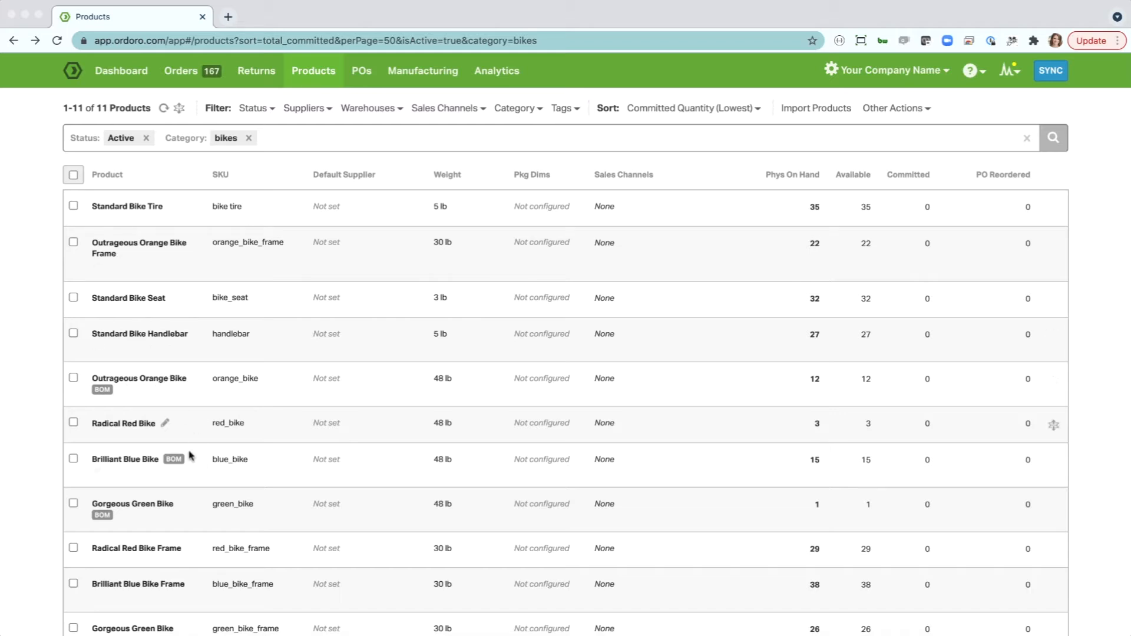
Review the BOM components of the Brilliant Blue Bike, then return to the product list
left_click(147, 459)
left_click(372, 245)
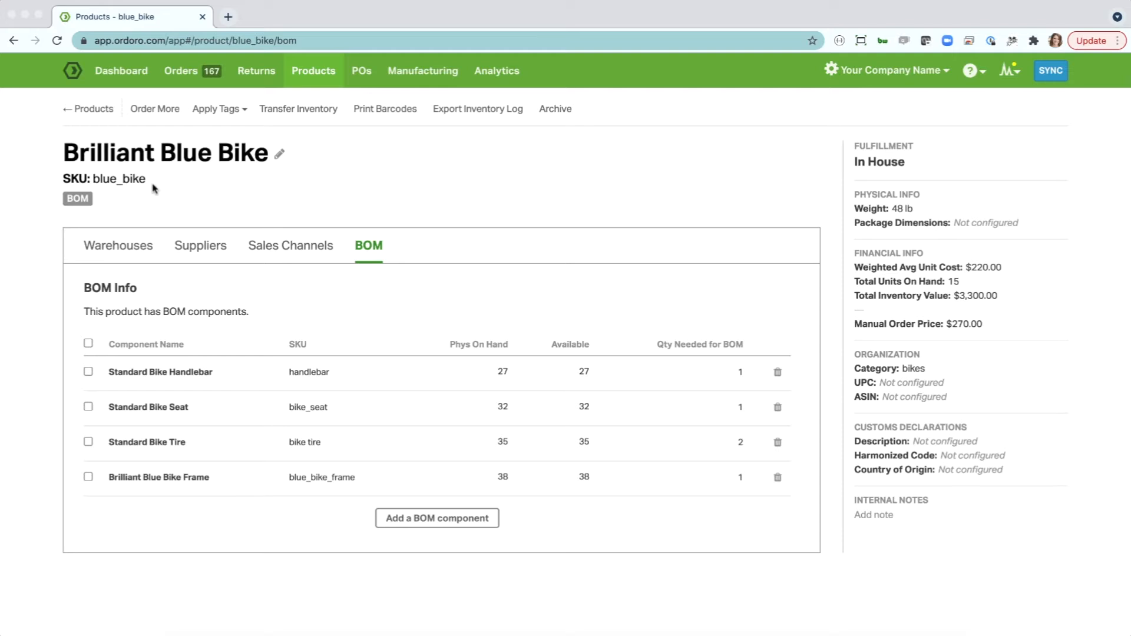
left_click_drag(152, 186, 58, 159)
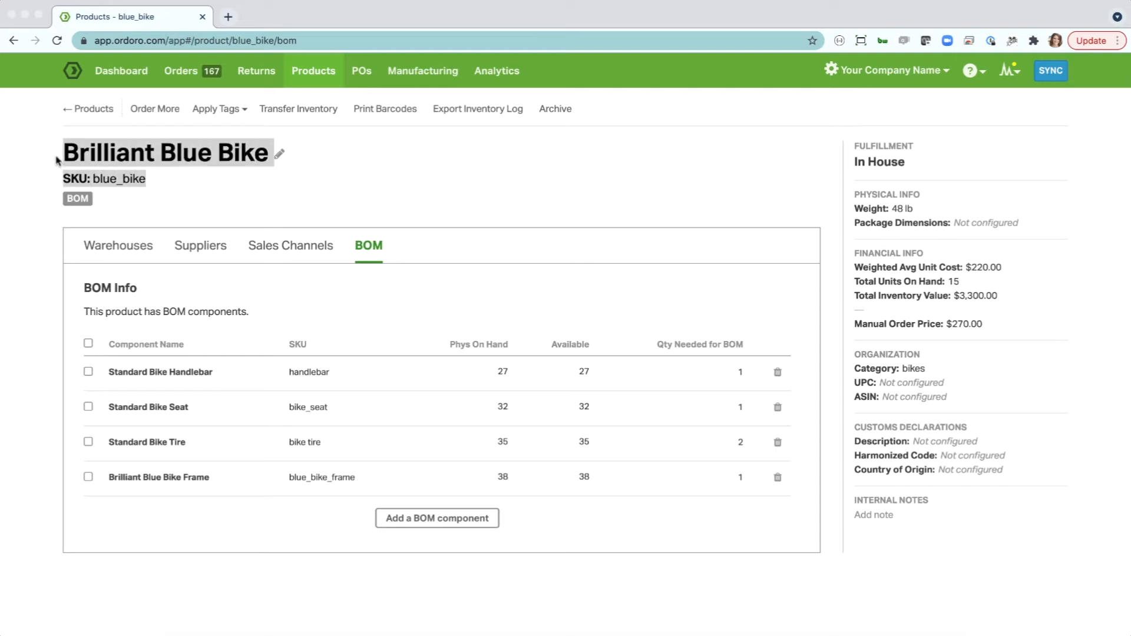
left_click(164, 183)
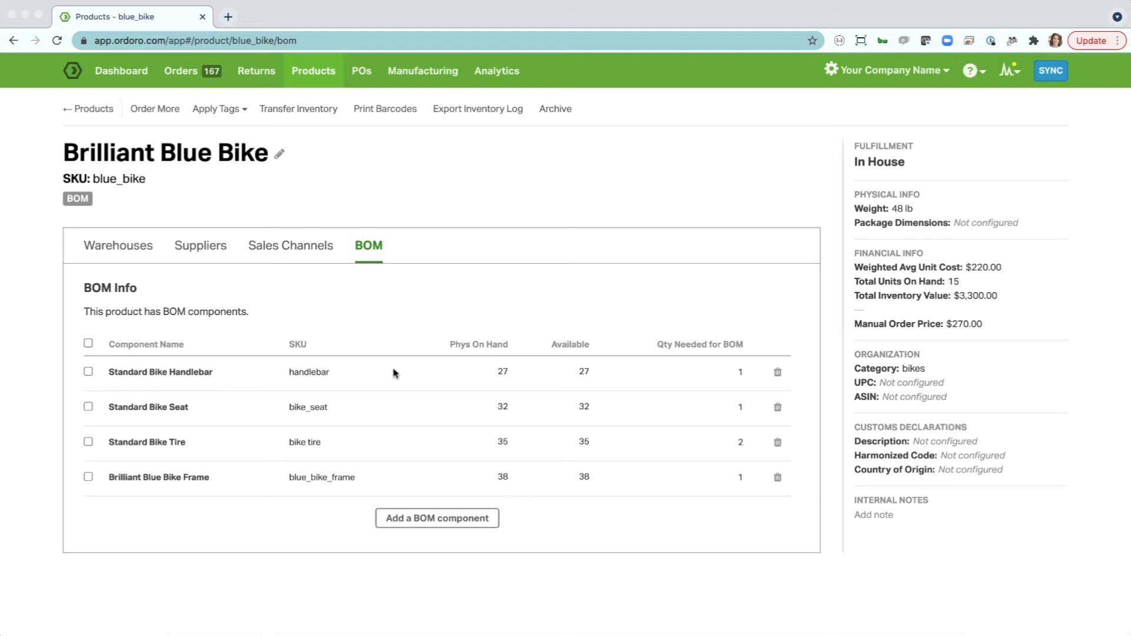
scroll(249, 206, "left", 5)
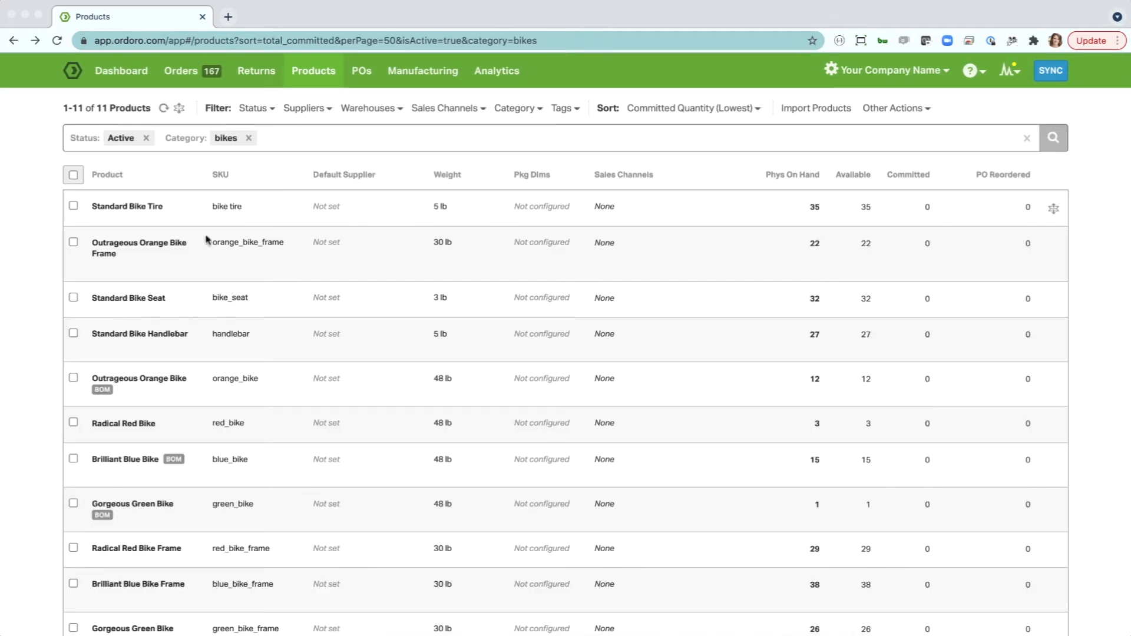
Start converting the Radical Red Bike product to a BOM (Pre-Built)
left_click(120, 425)
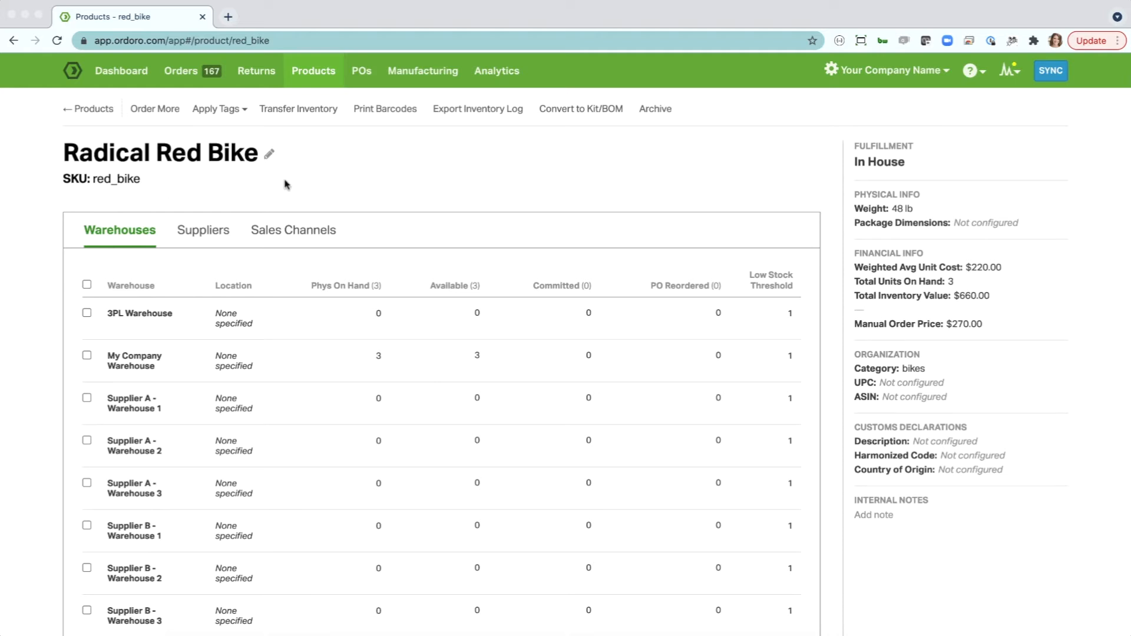
left_click(561, 109)
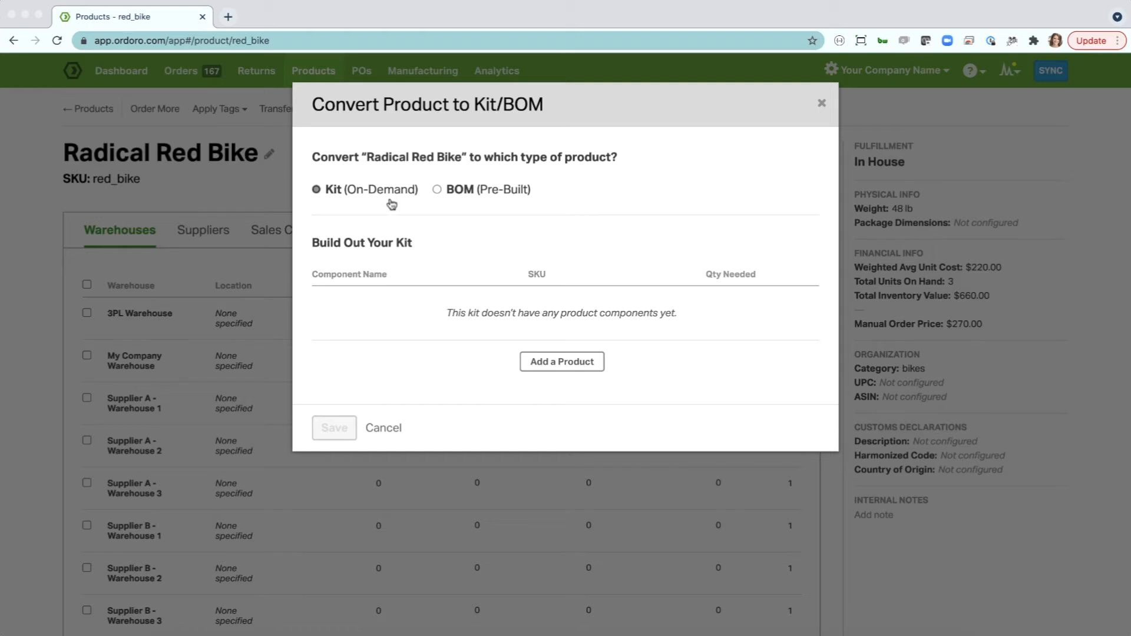
left_click(436, 190)
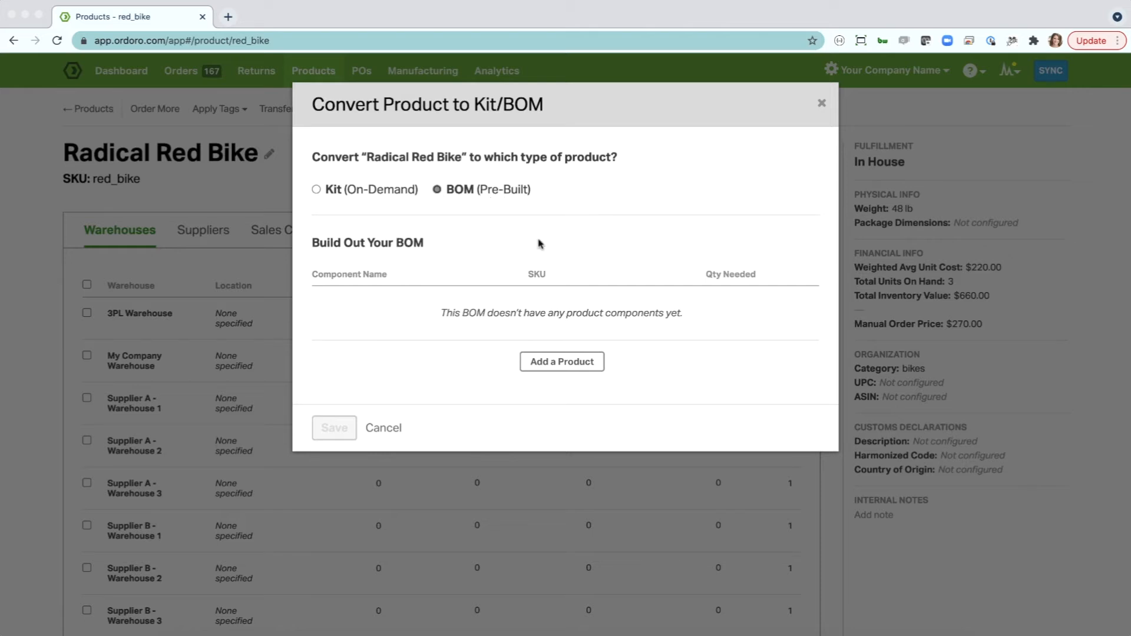
Add the Standard Bike Handlebar and the Standard Bike Seat to the BOM, with quantity 1 each
left_click(563, 361)
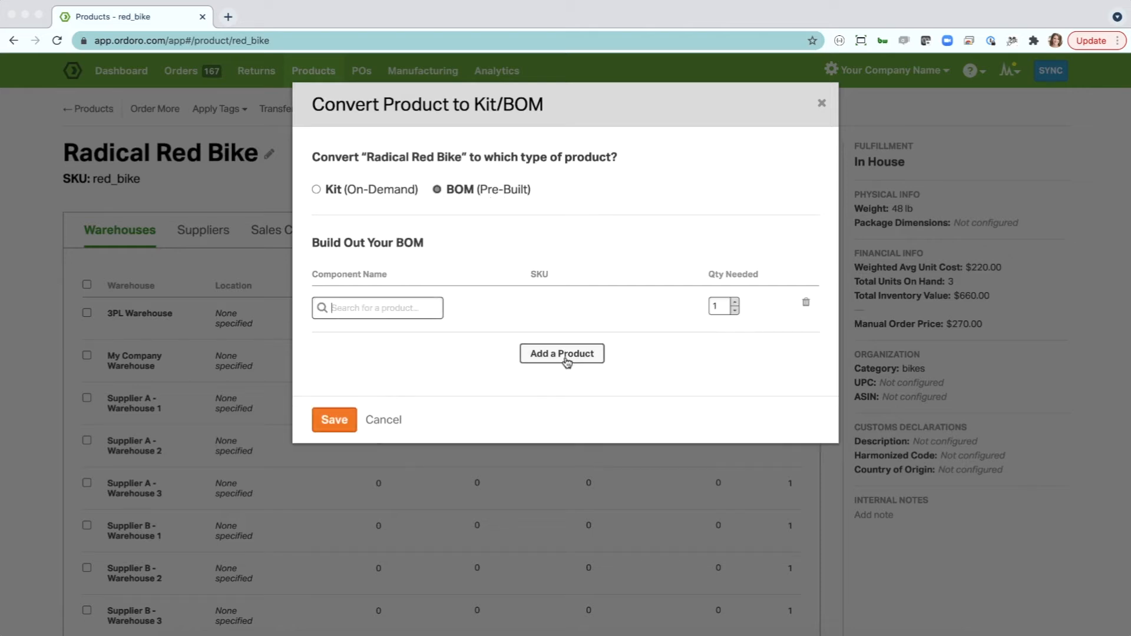
type("handl")
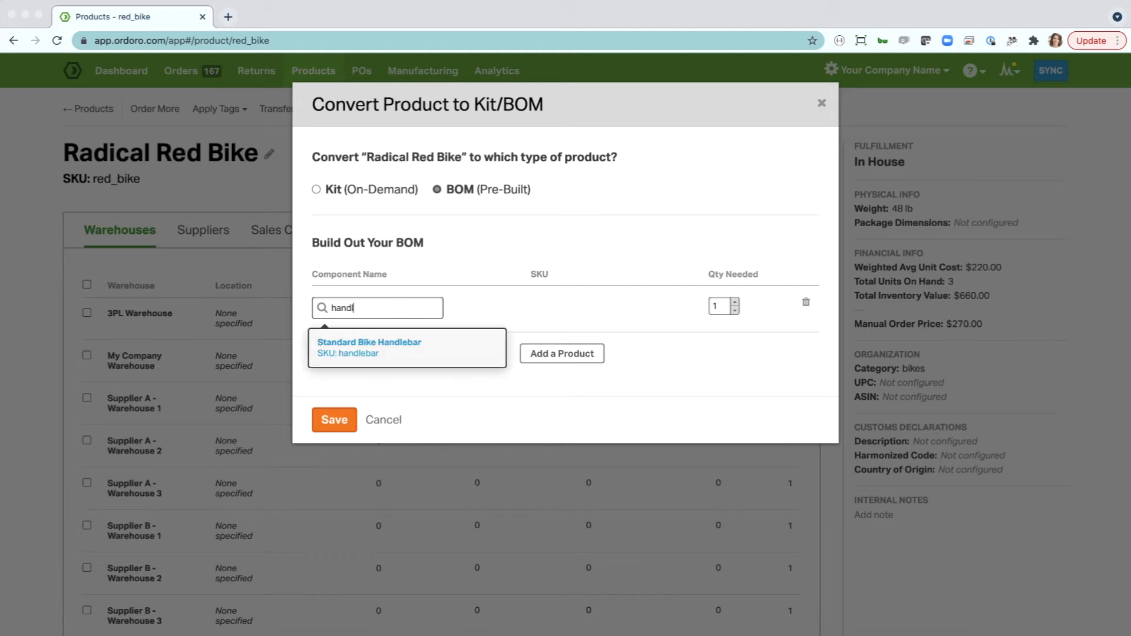
left_click(433, 358)
left_click(584, 355)
type("seat")
key("Return")
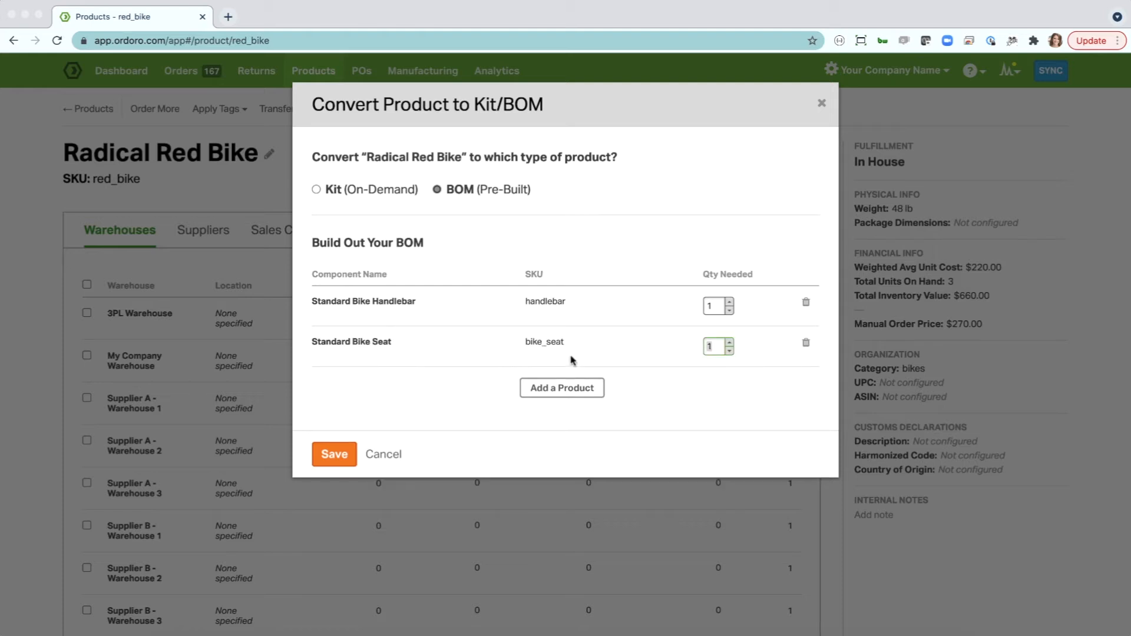
Add the Standard Bike Tire to the BOM with a needed quantity of 2
left_click(553, 390)
type("tire")
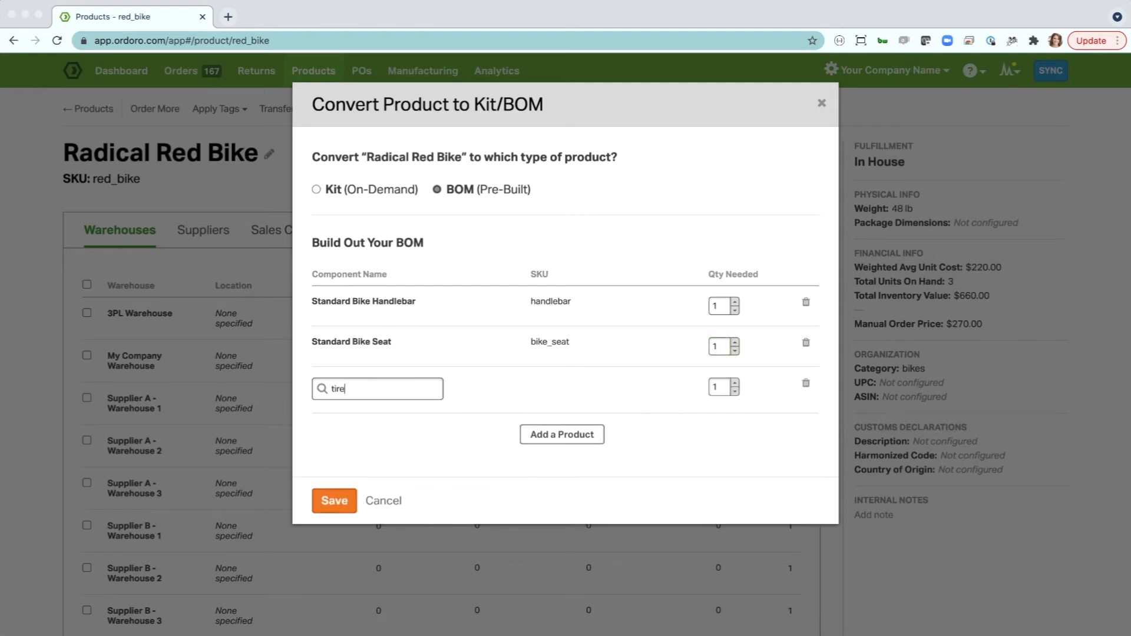
left_click(484, 433)
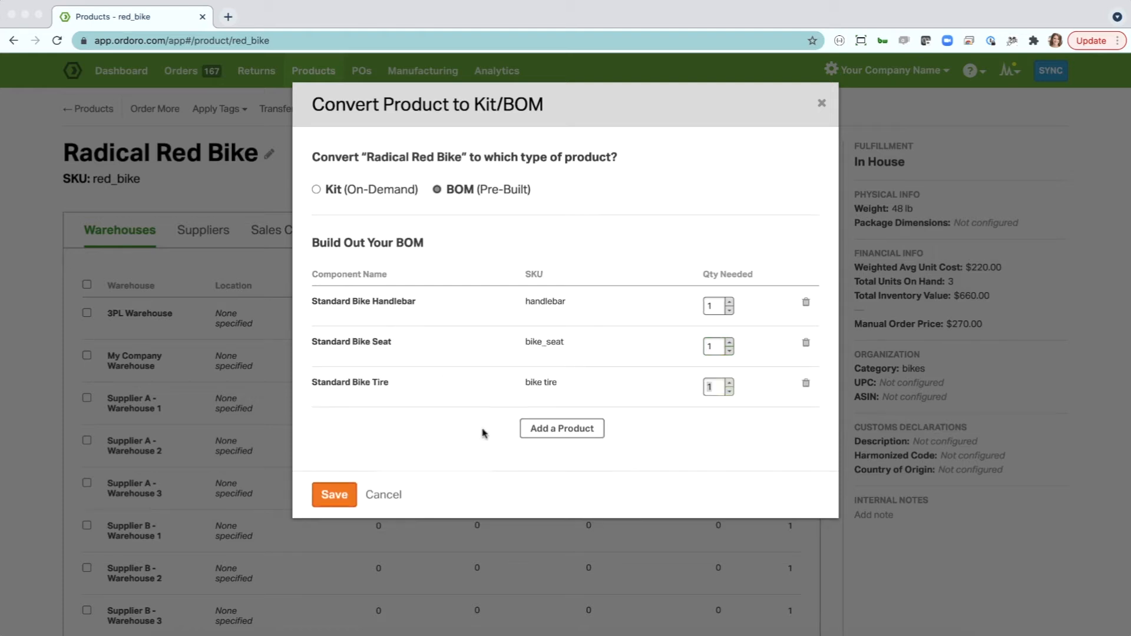
left_click(729, 385)
Add one Radical Red Bike Frame to the BOM and save the conversion
left_click(570, 429)
type("red bike")
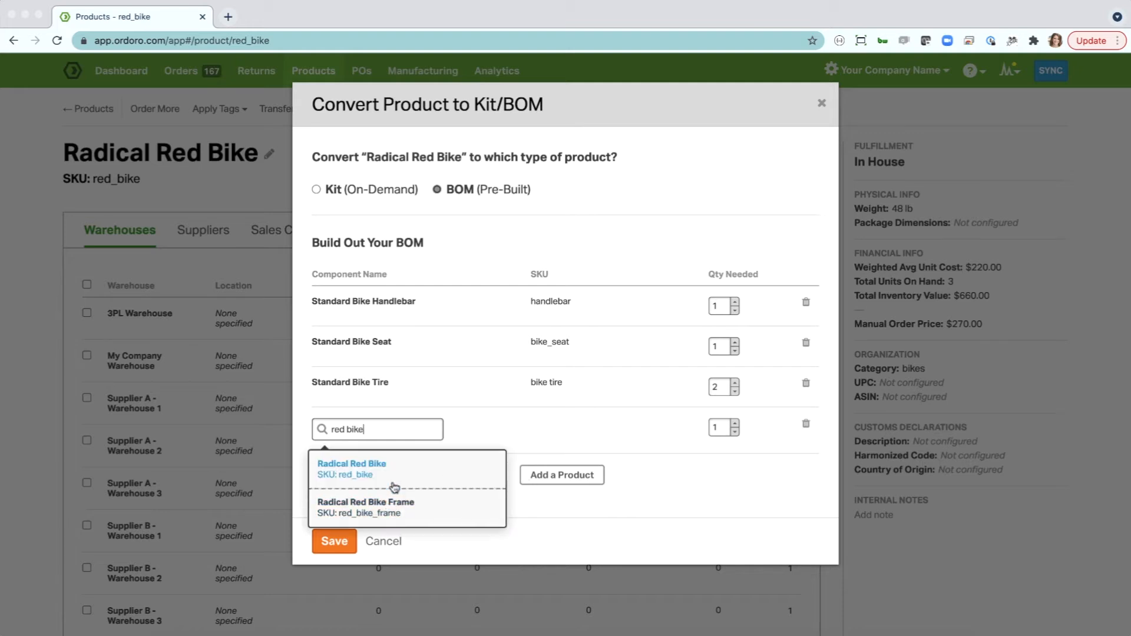
left_click(393, 508)
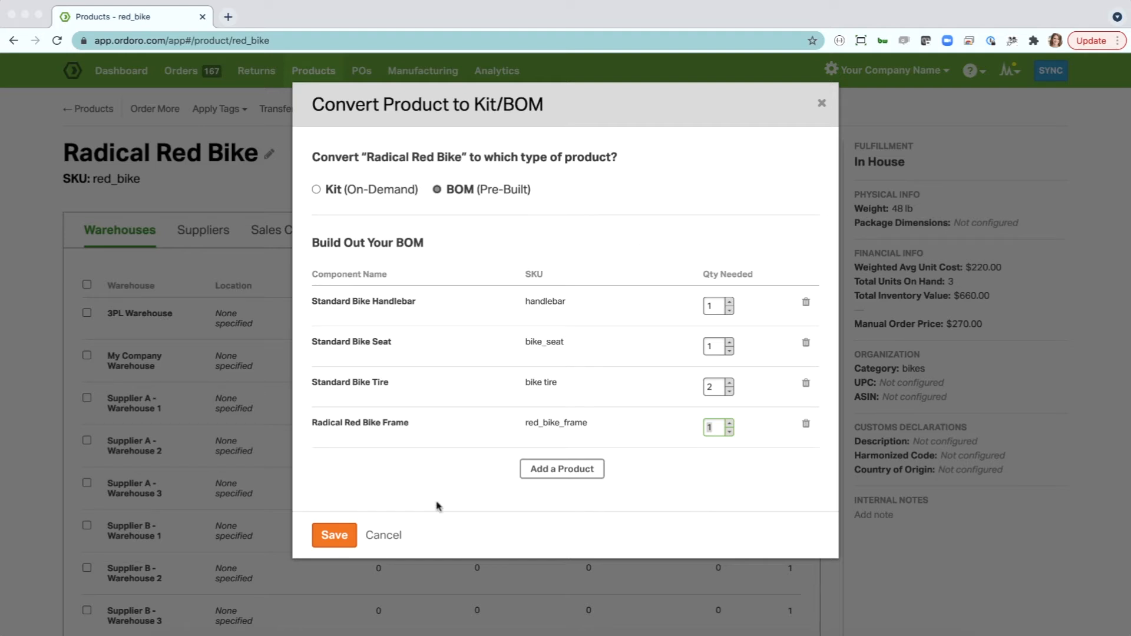
left_click(336, 537)
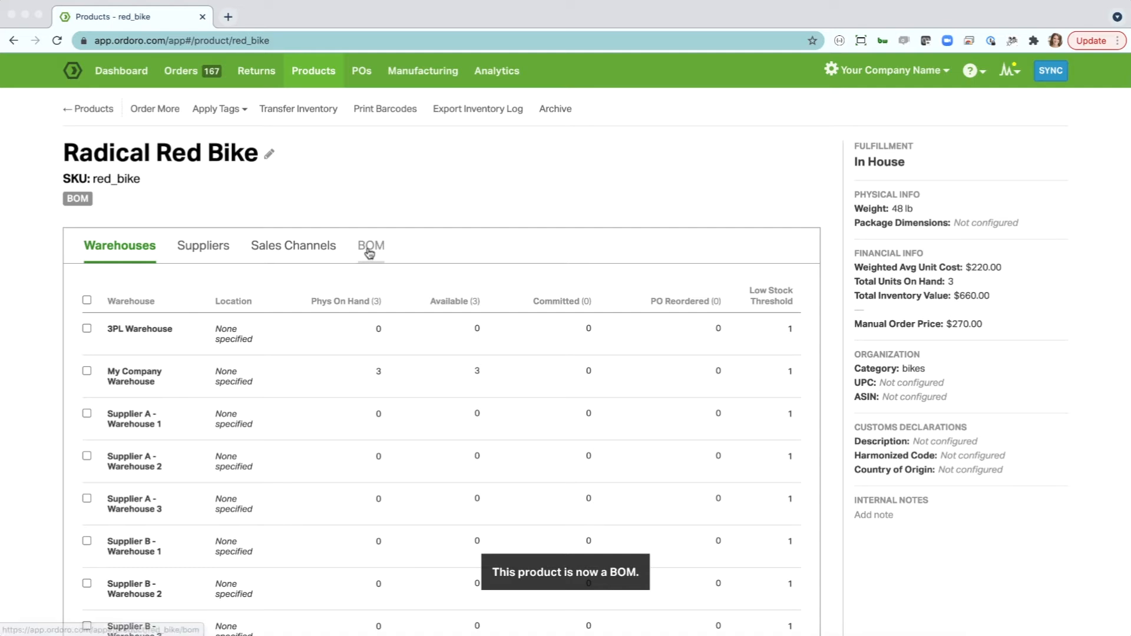
Review the Radical Red Bike's BOM components and return to the product list
left_click(369, 250)
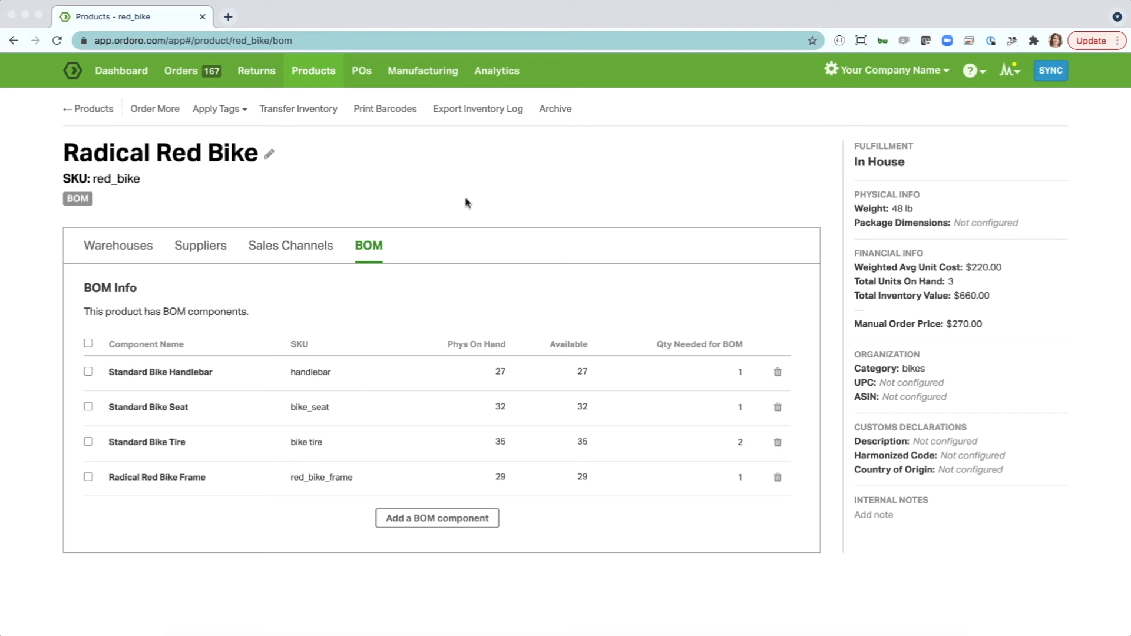
scroll(453, 194, "left", 5)
scroll(452, 195, "left", 5)
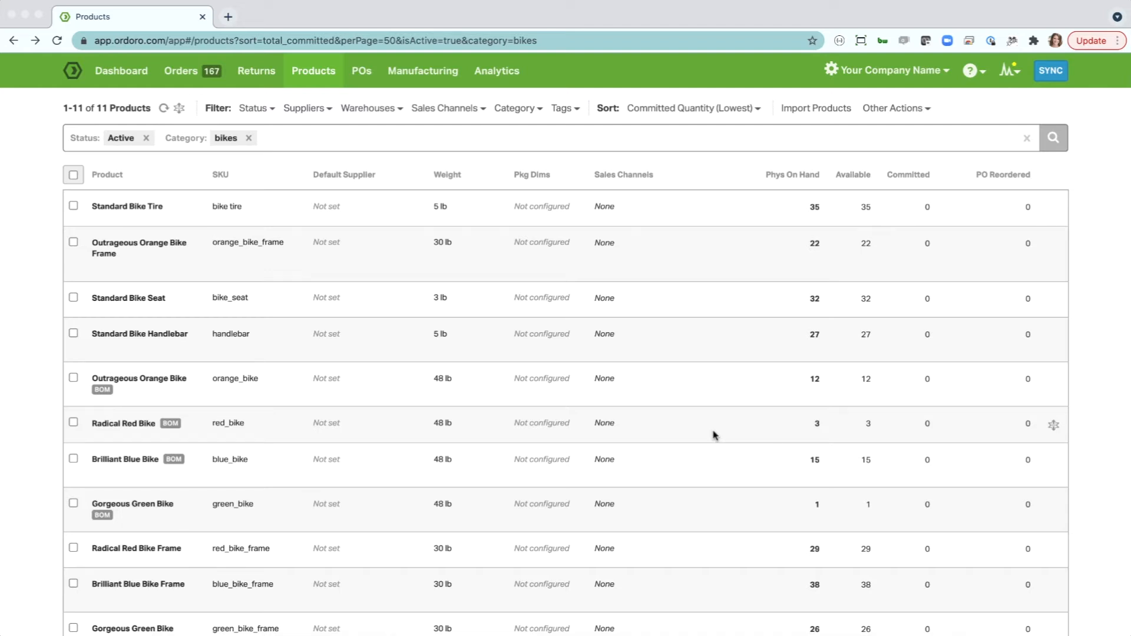
Initiate a new manufacturing order for My Company Warehouse, leaving the manufacturer and internal notes empty
left_click(434, 75)
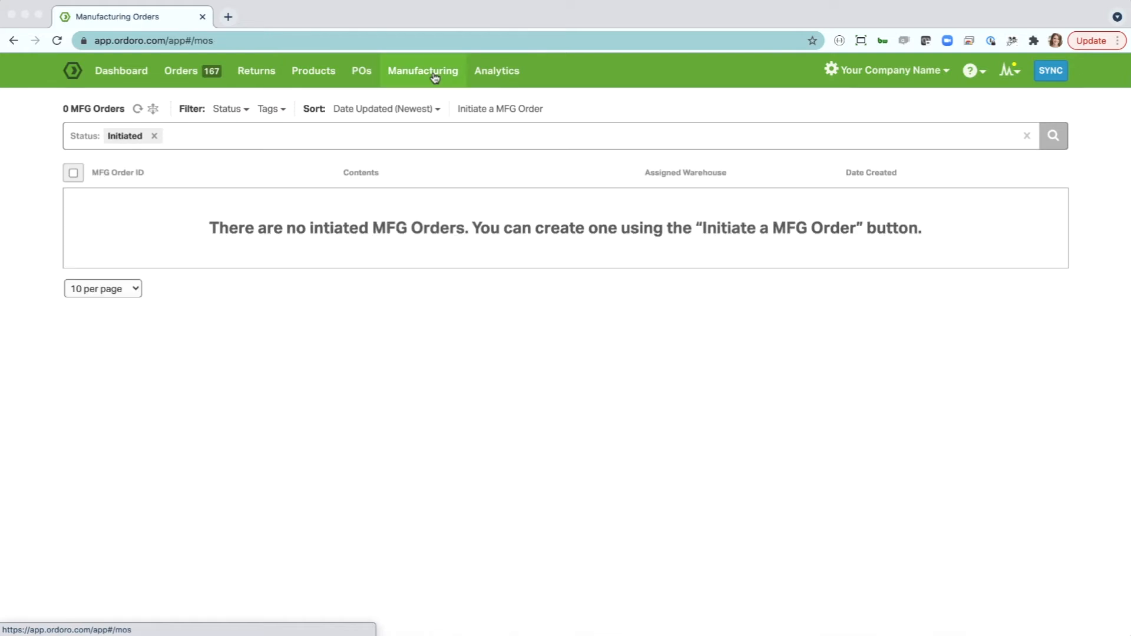
left_click(503, 109)
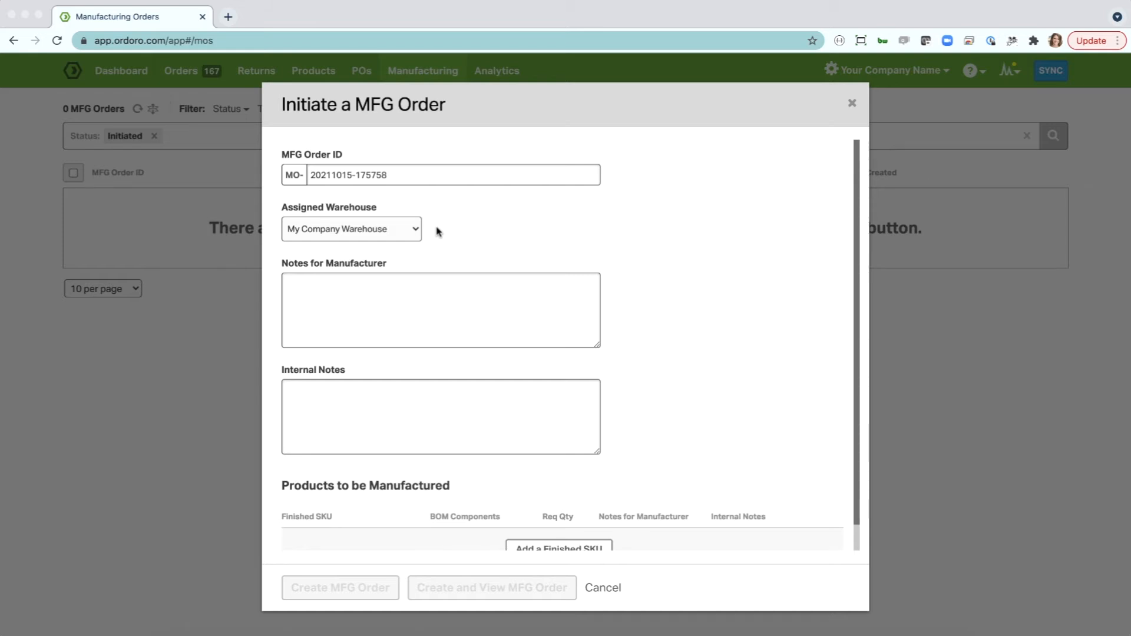
left_click(371, 293)
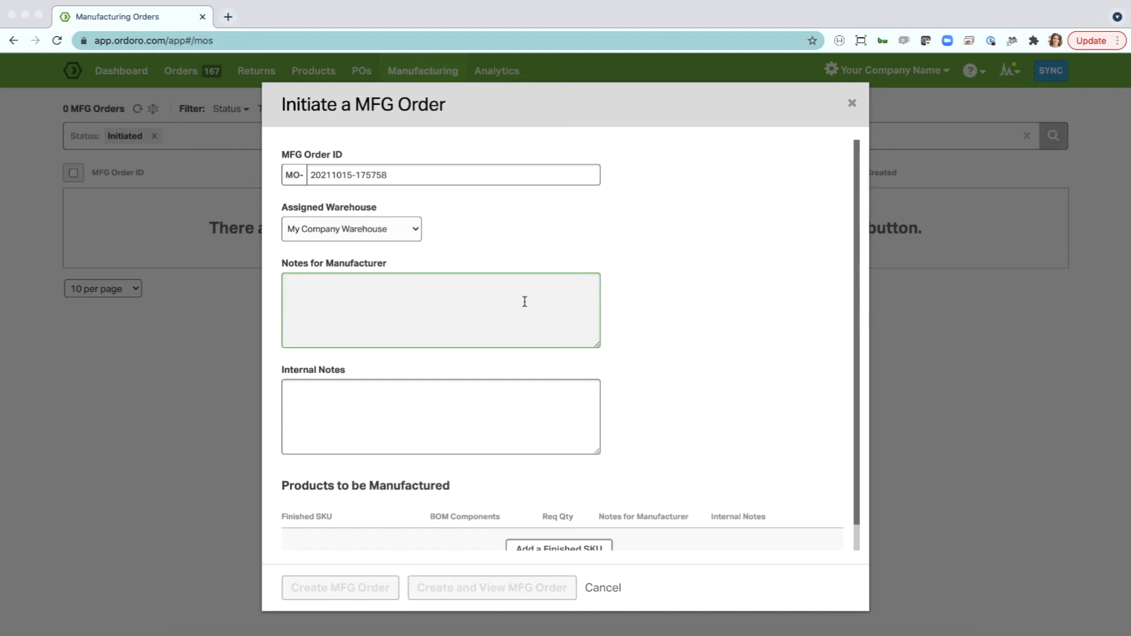
left_click(457, 420)
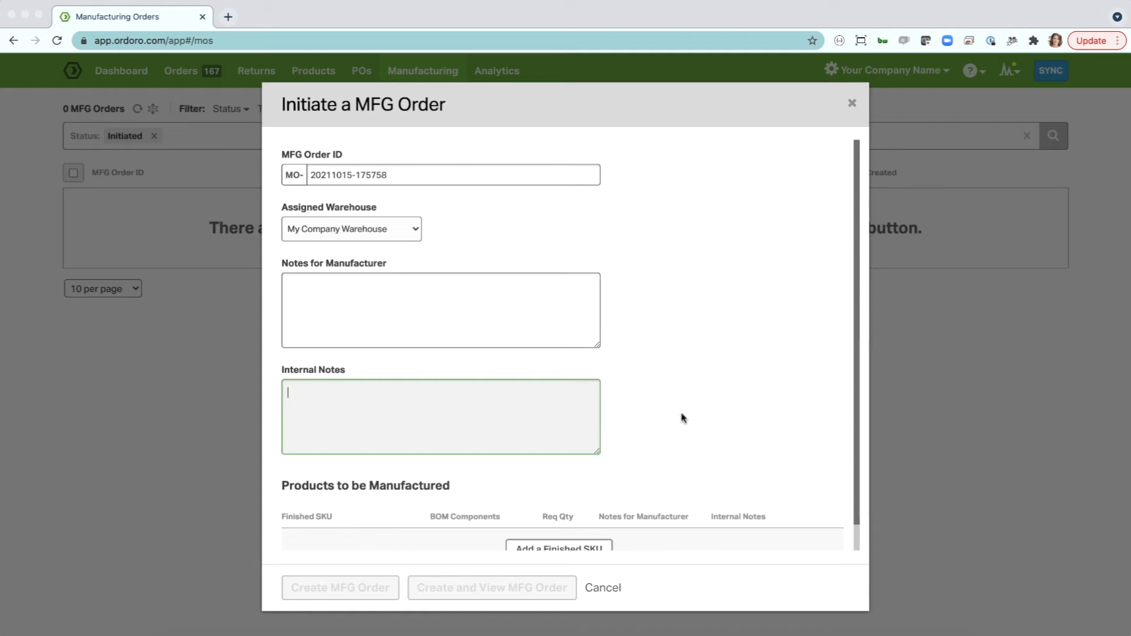
Add the Radical Red Bike as a finished SKU on the manufacturing order with a required quantity of 10
scroll(682, 418, "down", 1)
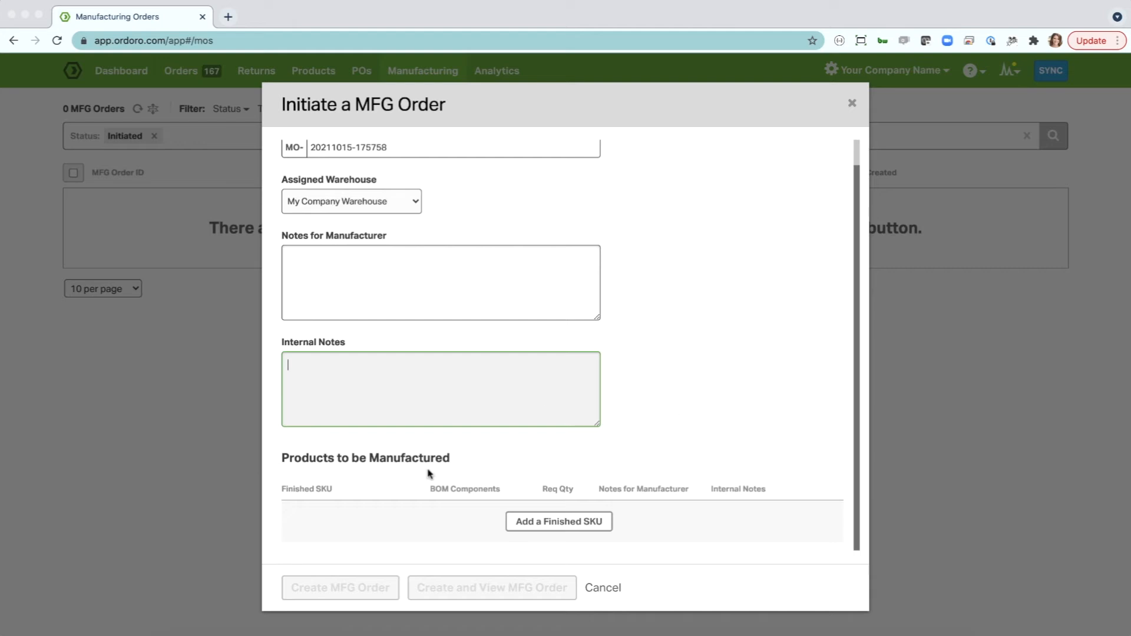
left_click(536, 528)
scroll(454, 536, "down", 3)
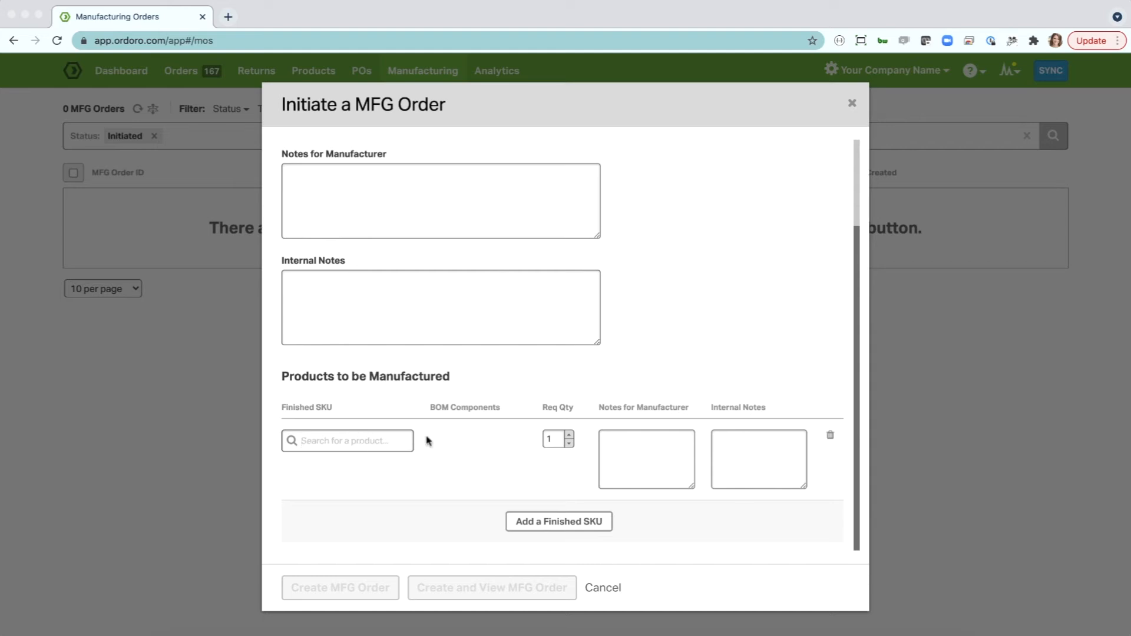
type("bike")
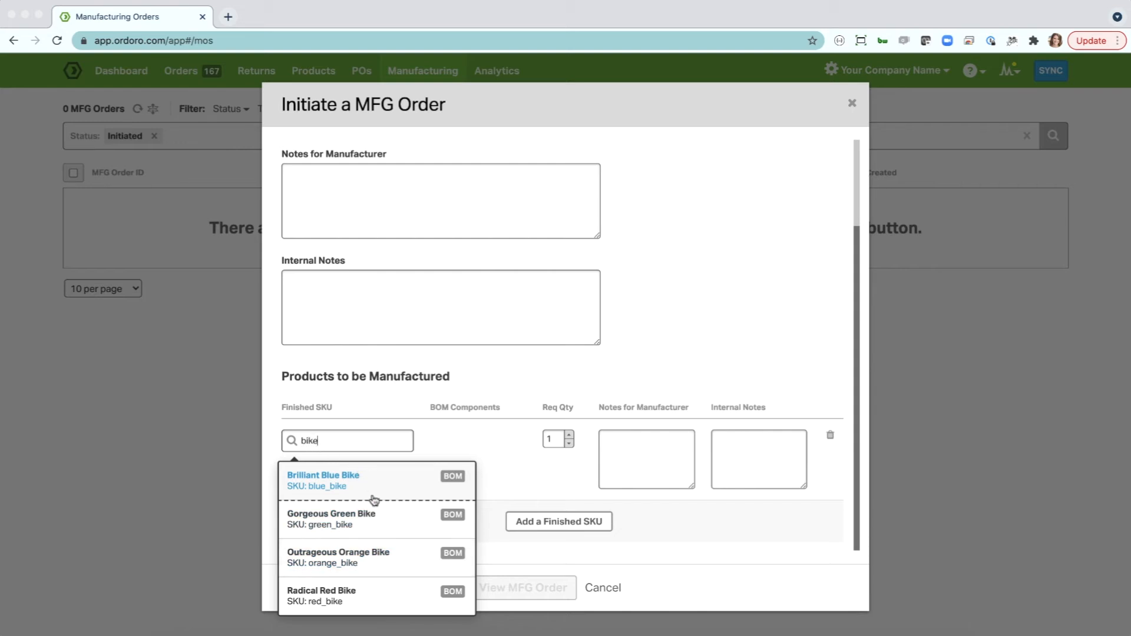
left_click(398, 595)
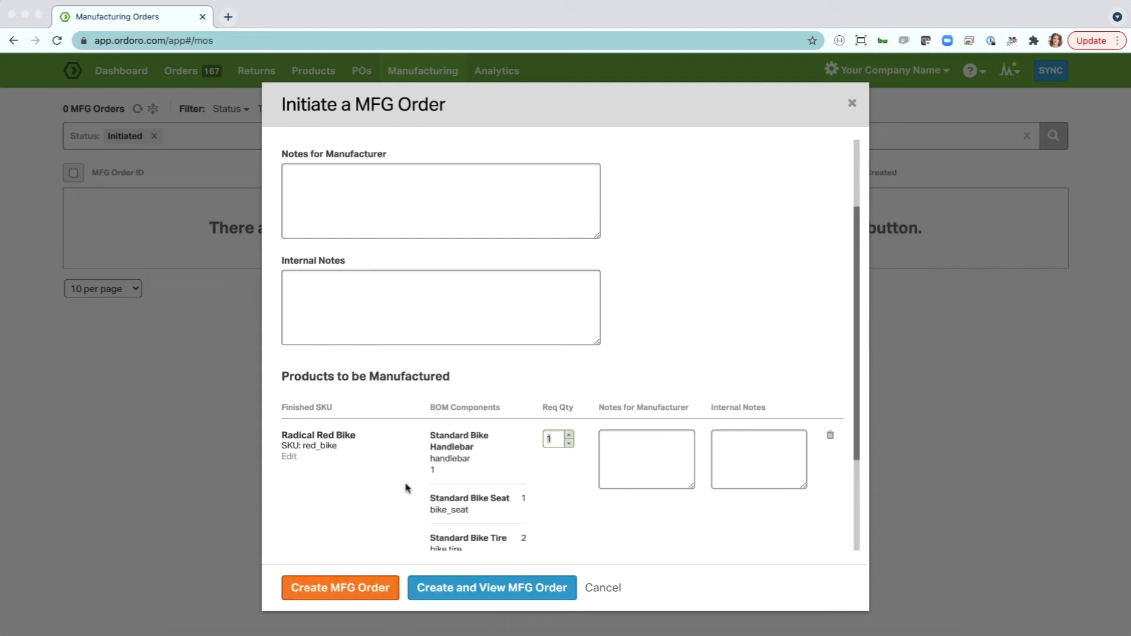
type("10")
key("BackSpace")
scroll(567, 533, "down", 3)
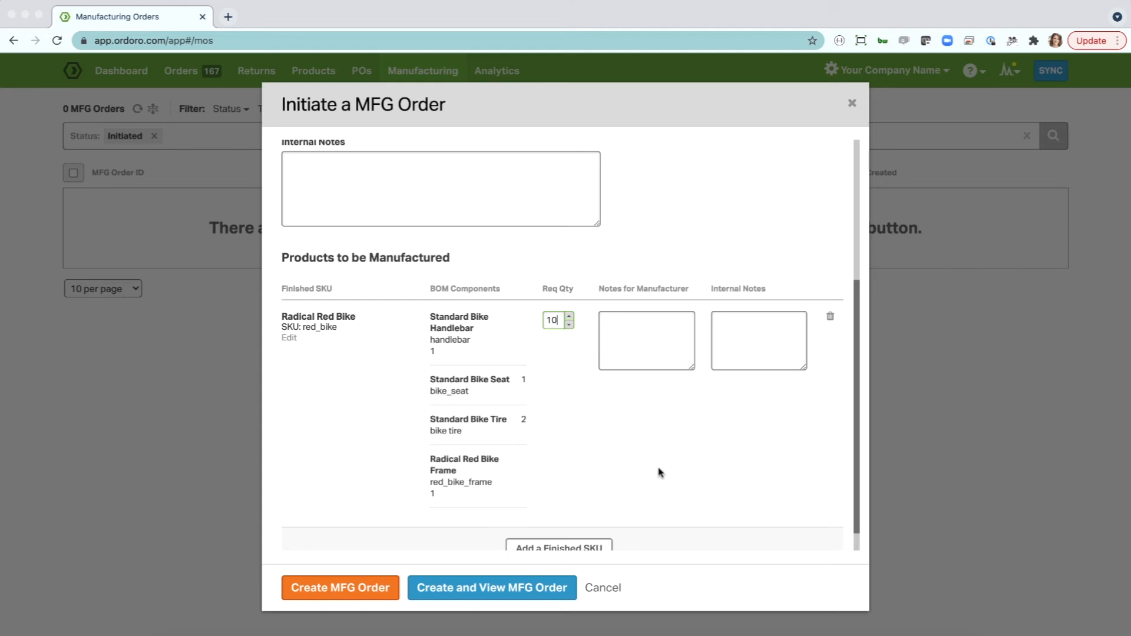
scroll(659, 471, "down", 1)
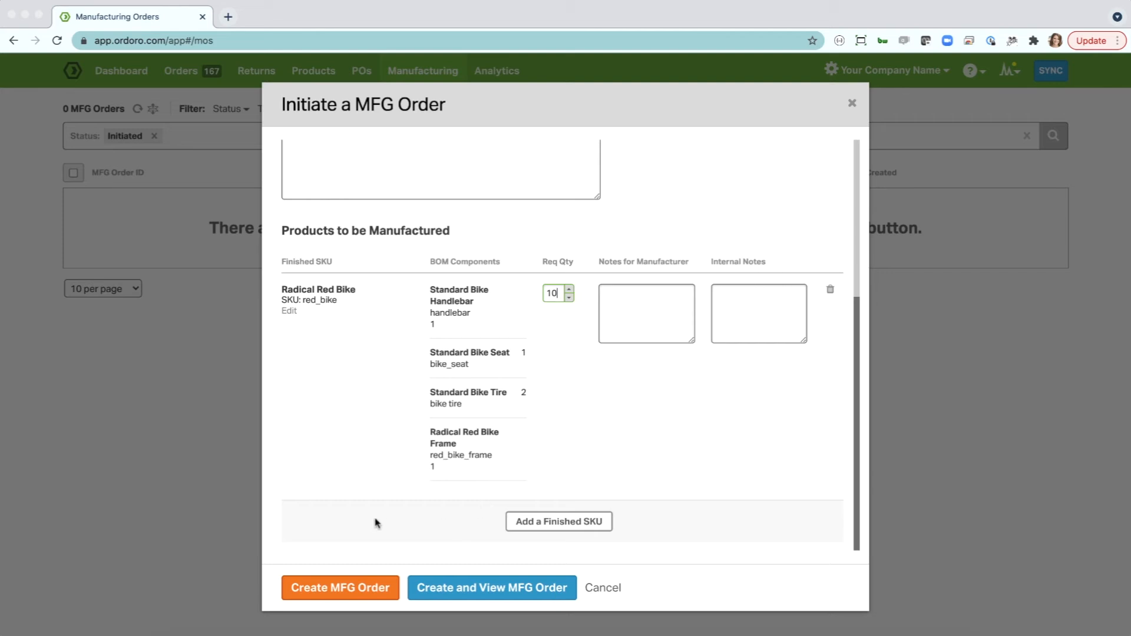
Add the Gorgeous Green Bike as a second finished SKU with a required quantity of 10 and review the order form
left_click(549, 522)
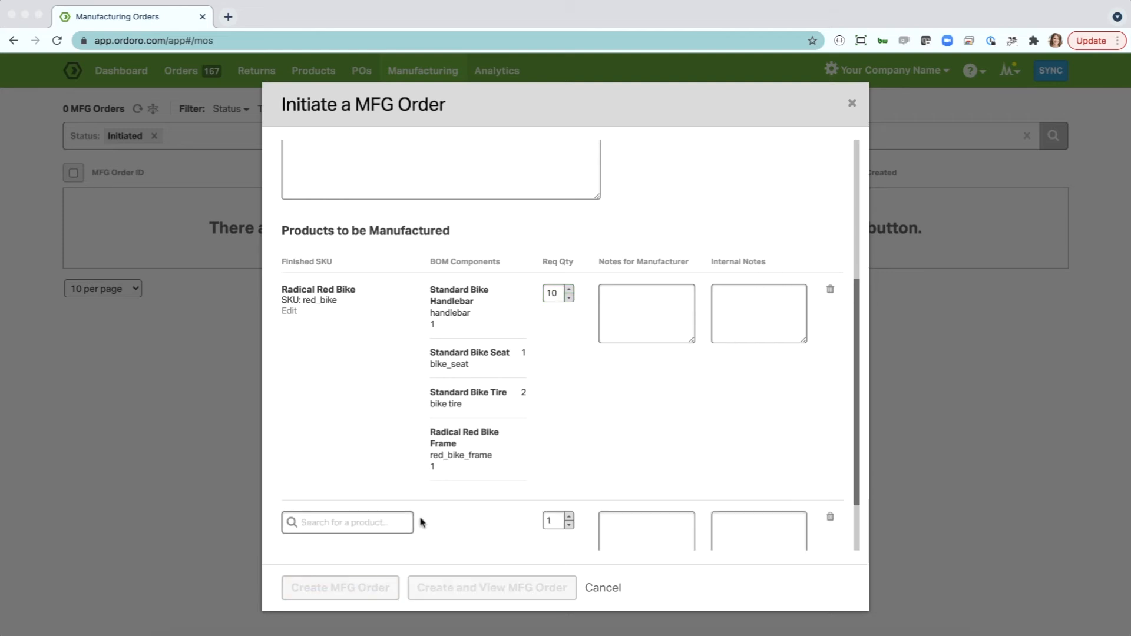
type("bom")
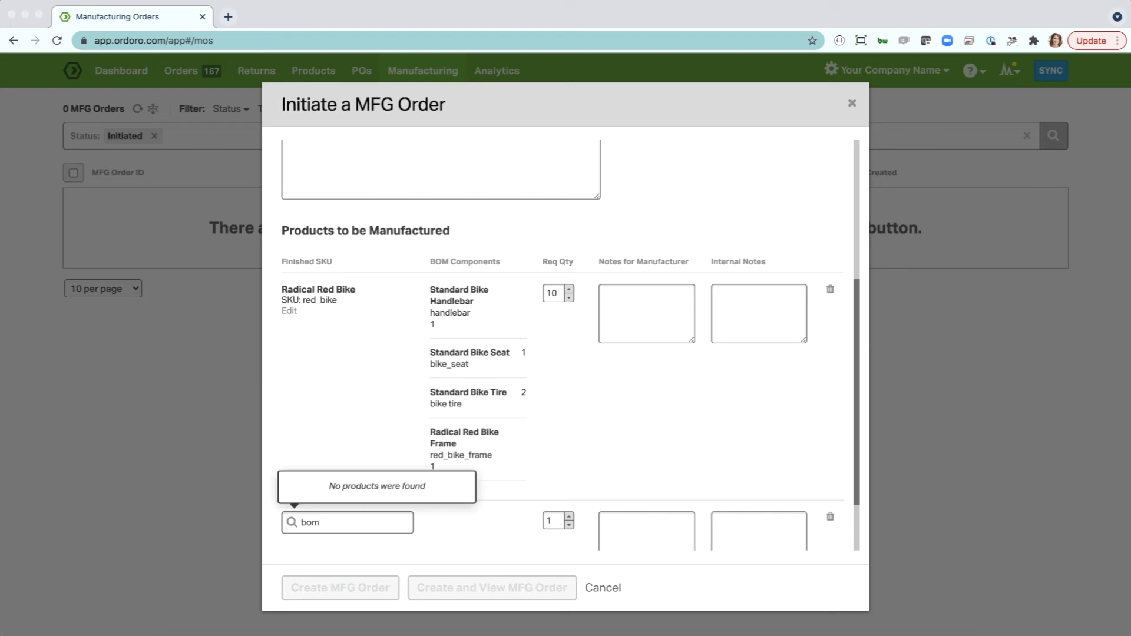
key("BackSpace")
type("ike")
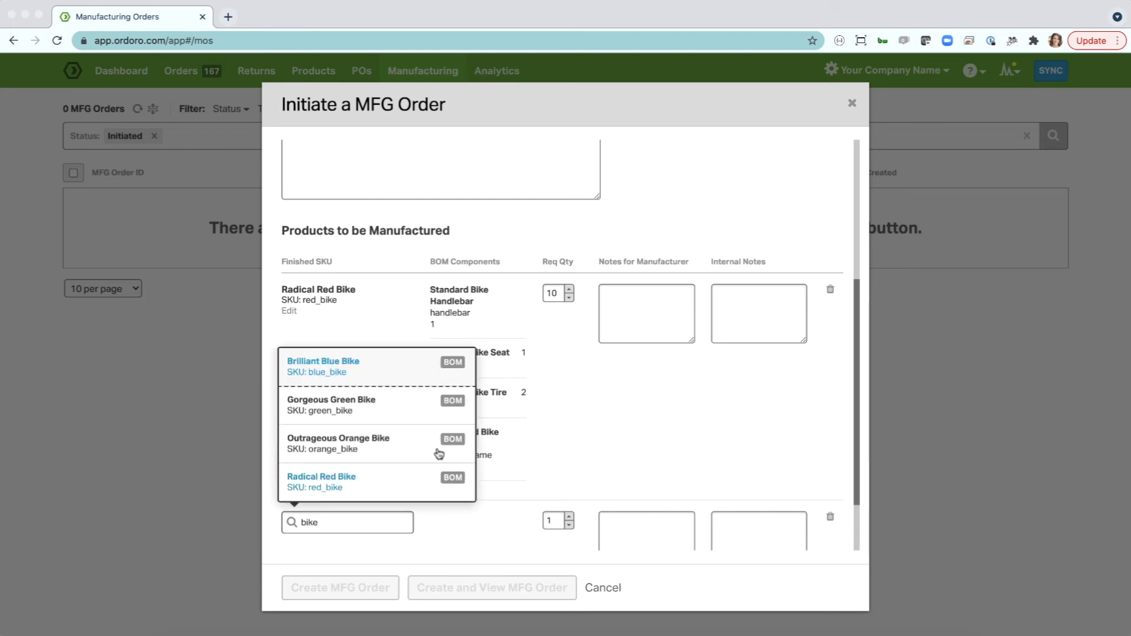
left_click(390, 408)
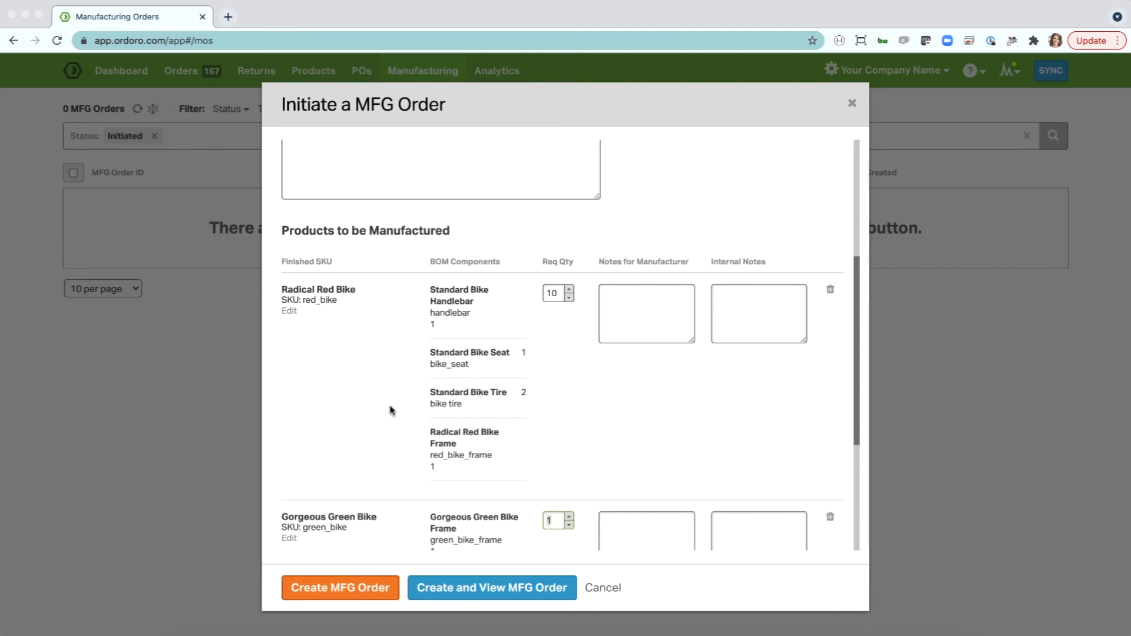
scroll(367, 454, "down", 1)
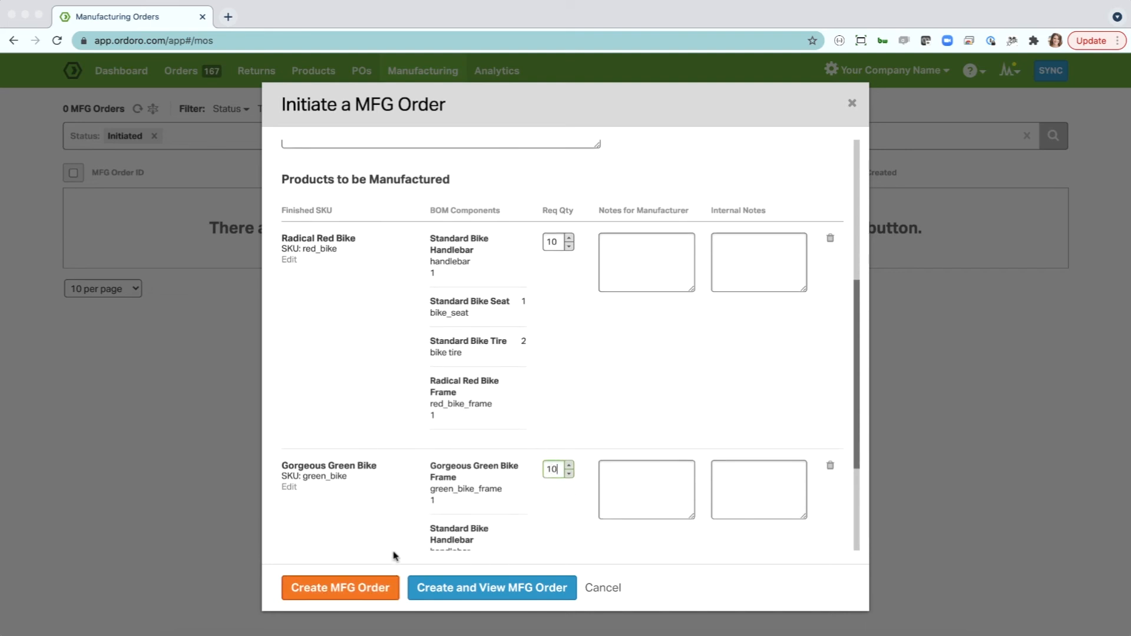
scroll(539, 477, "down", 4)
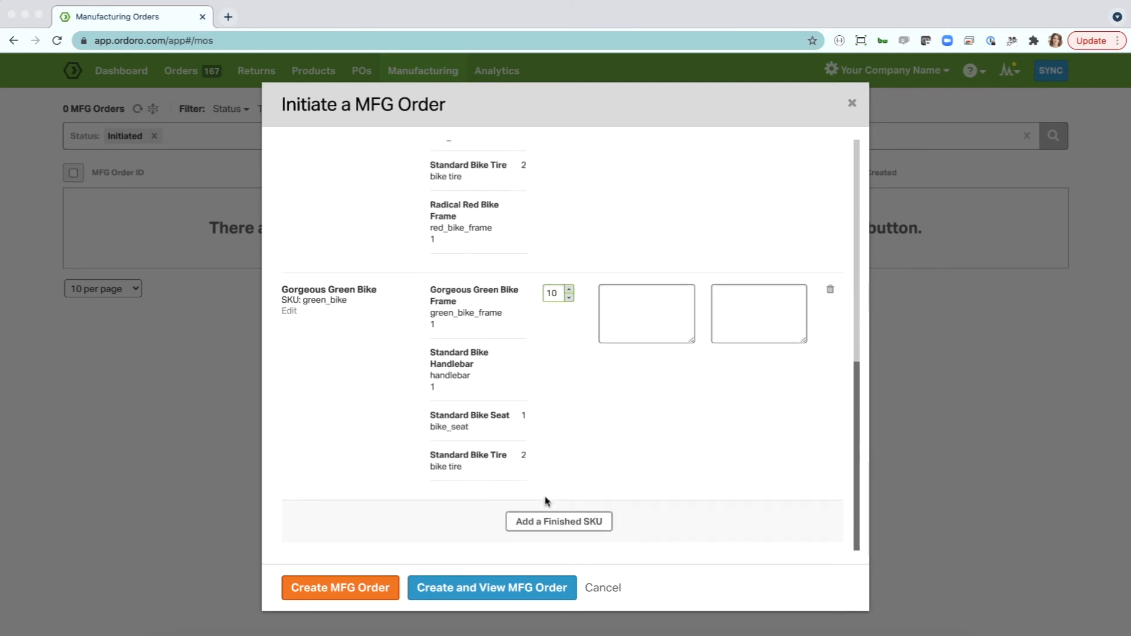
scroll(603, 335, "up", 3)
scroll(604, 336, "up", 8)
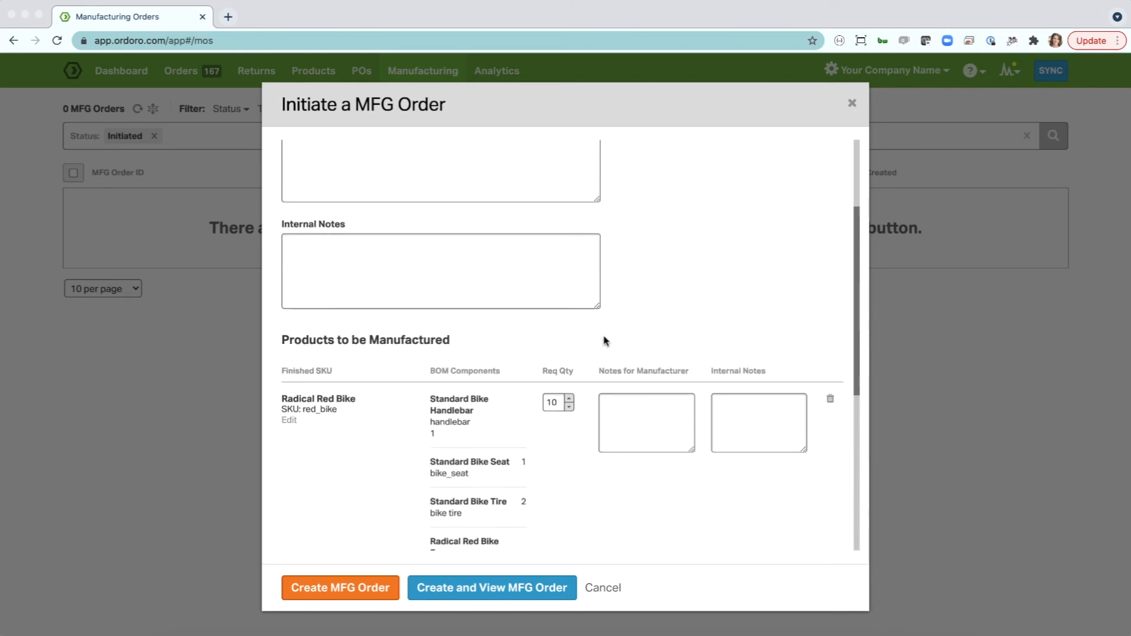
scroll(604, 340, "up", 1)
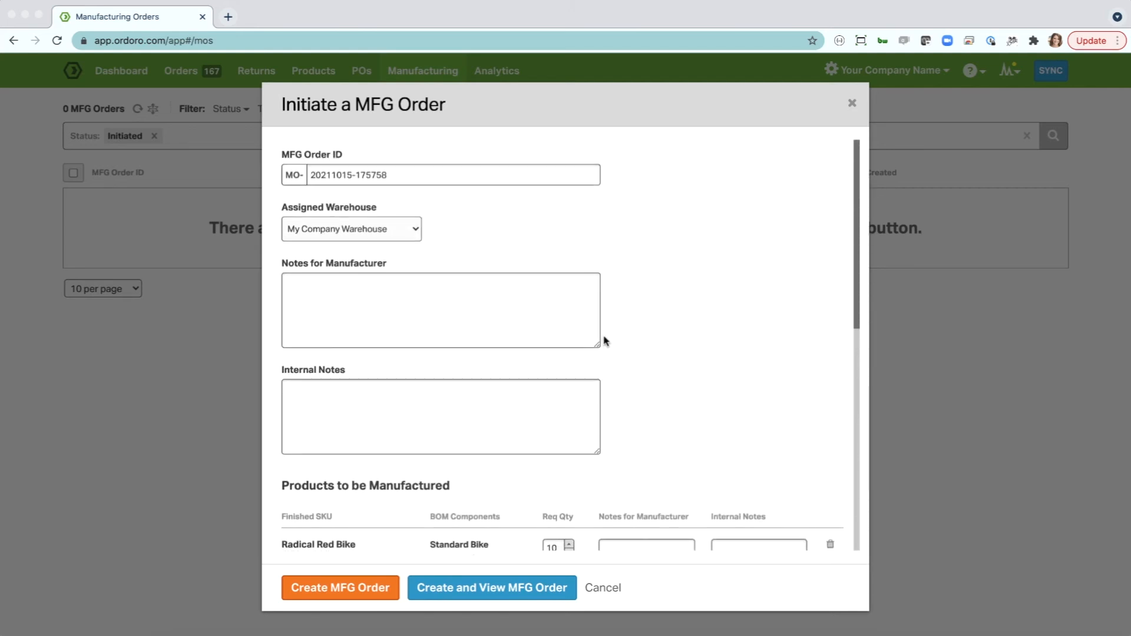
Create the manufacturing order with the Radical Red Bike and Gorgeous Green Bike lines and view it
scroll(603, 340, "down", 6)
scroll(604, 341, "down", 1)
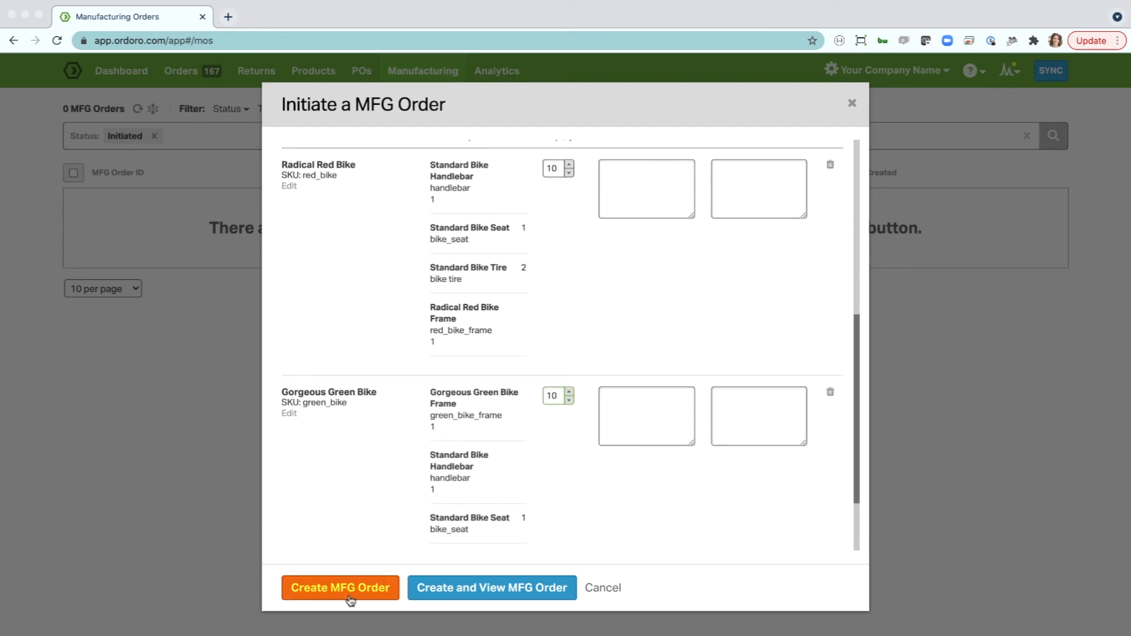
left_click(439, 592)
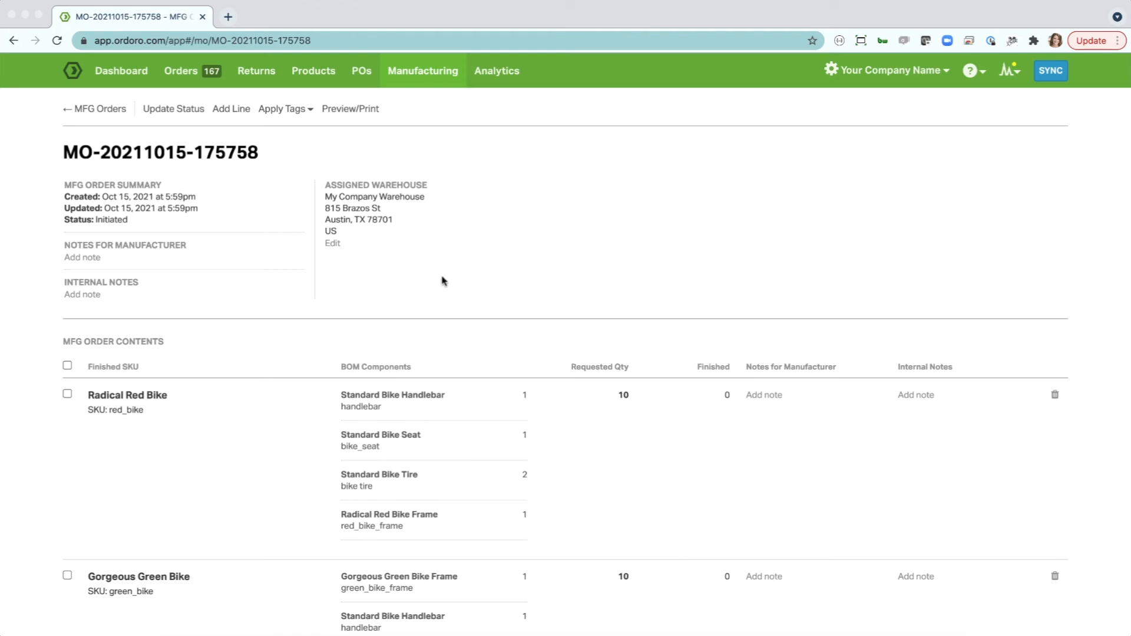
Update the manufacturing order's status to Active and save it
scroll(424, 277, "down", 1)
left_click(168, 102)
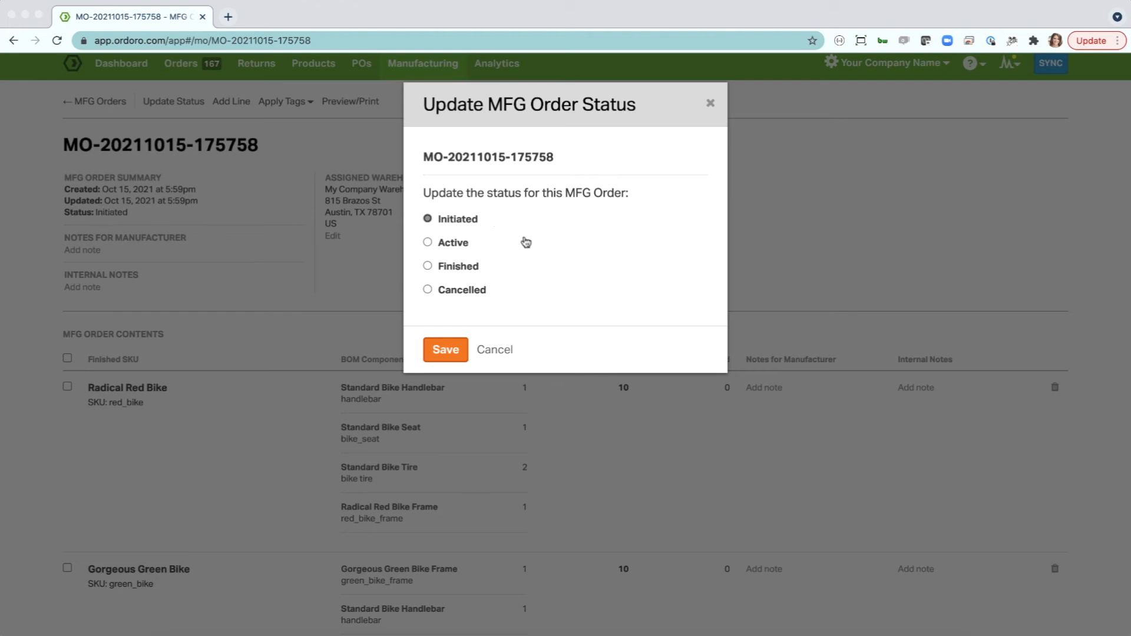
left_click(452, 243)
left_click(453, 347)
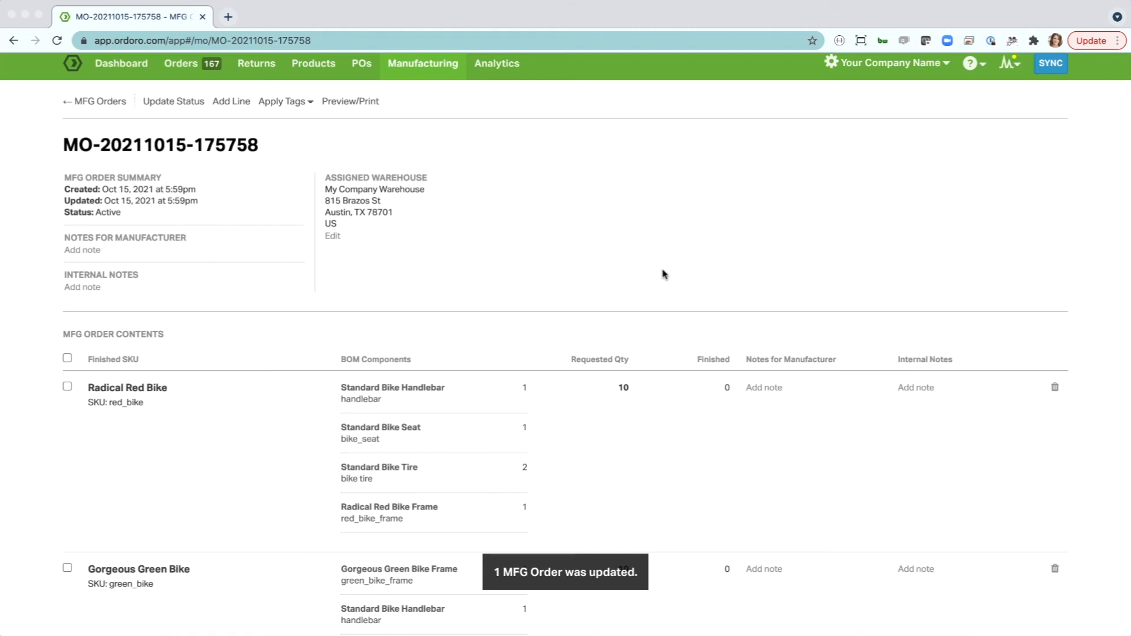
Receive the finished Radical Red Bikes on the manufacturing order in two separately saved batches of 5
scroll(664, 273, "down", 3)
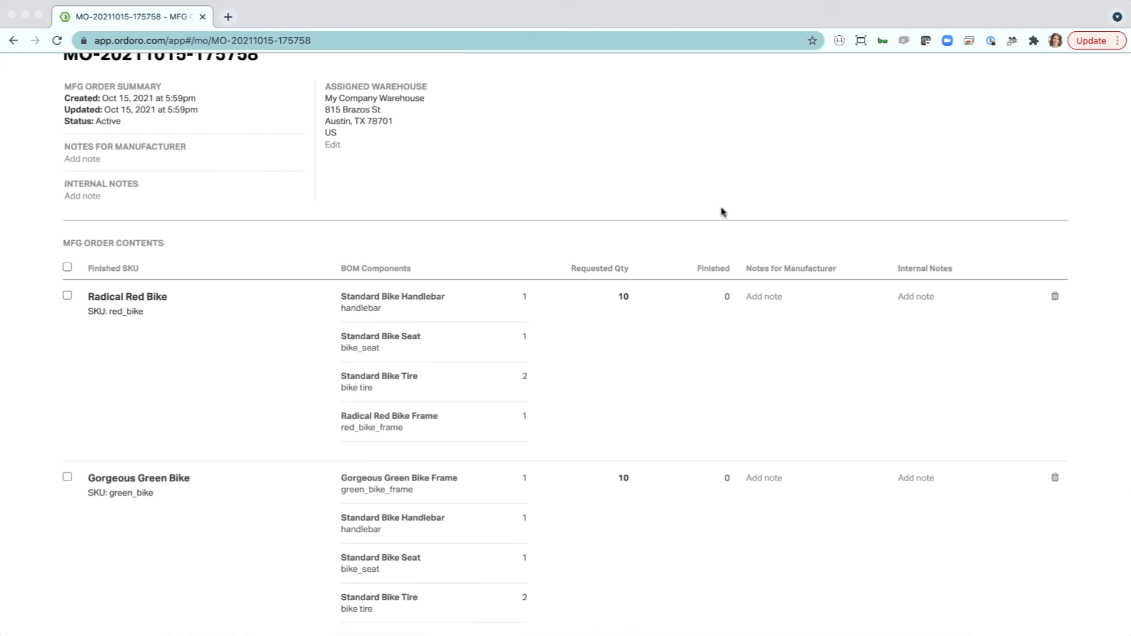
left_click(726, 299)
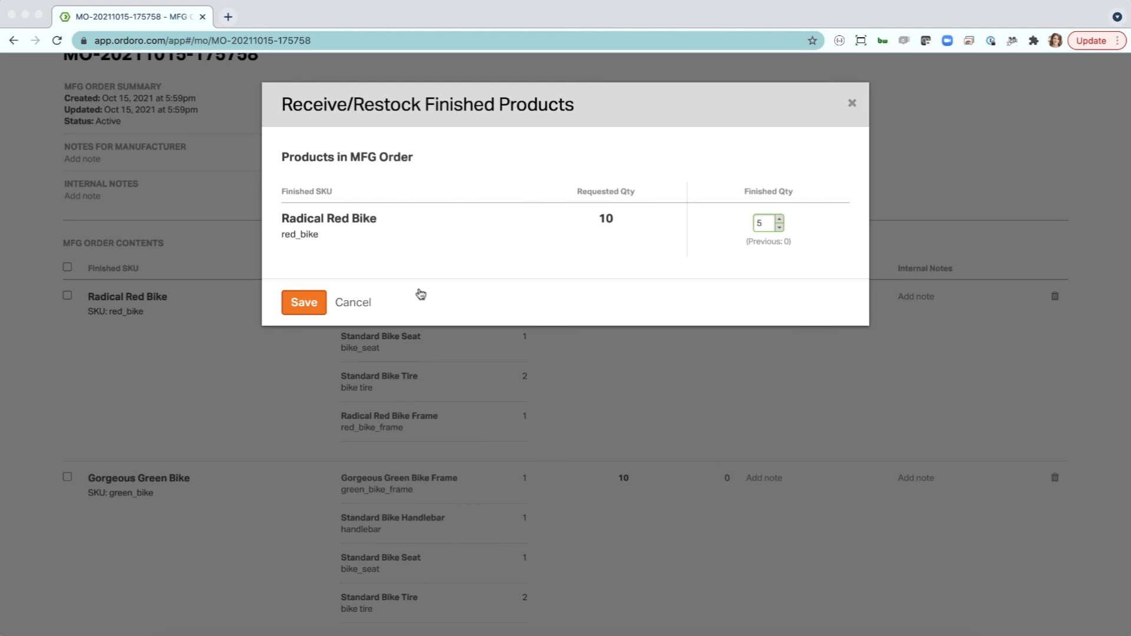
left_click(308, 310)
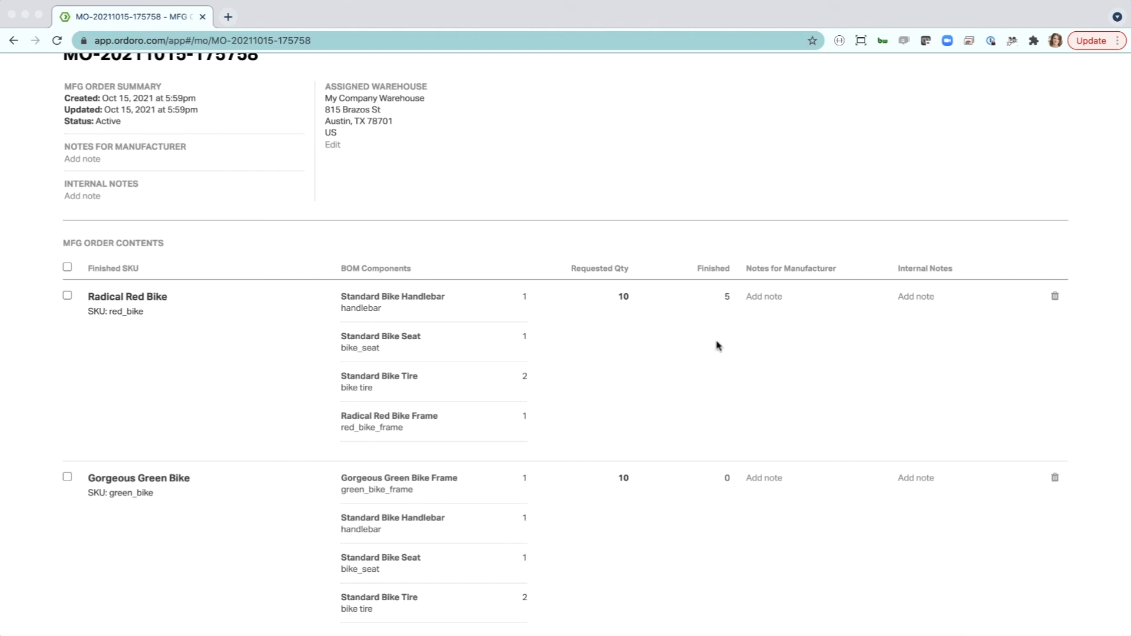
left_click(726, 298)
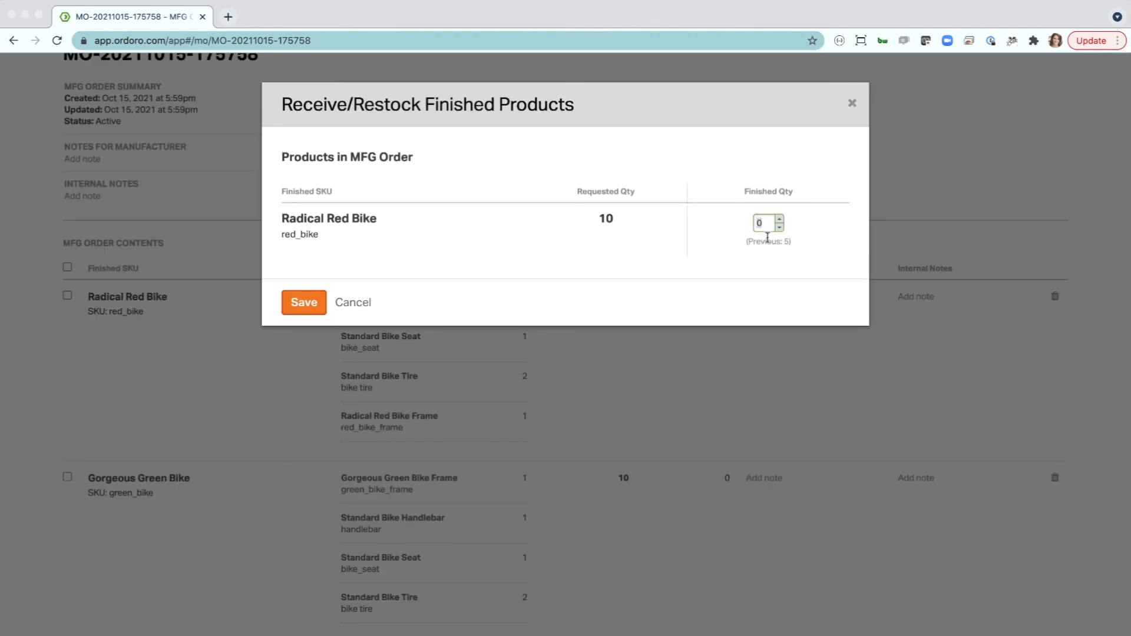
type("5")
left_click(298, 306)
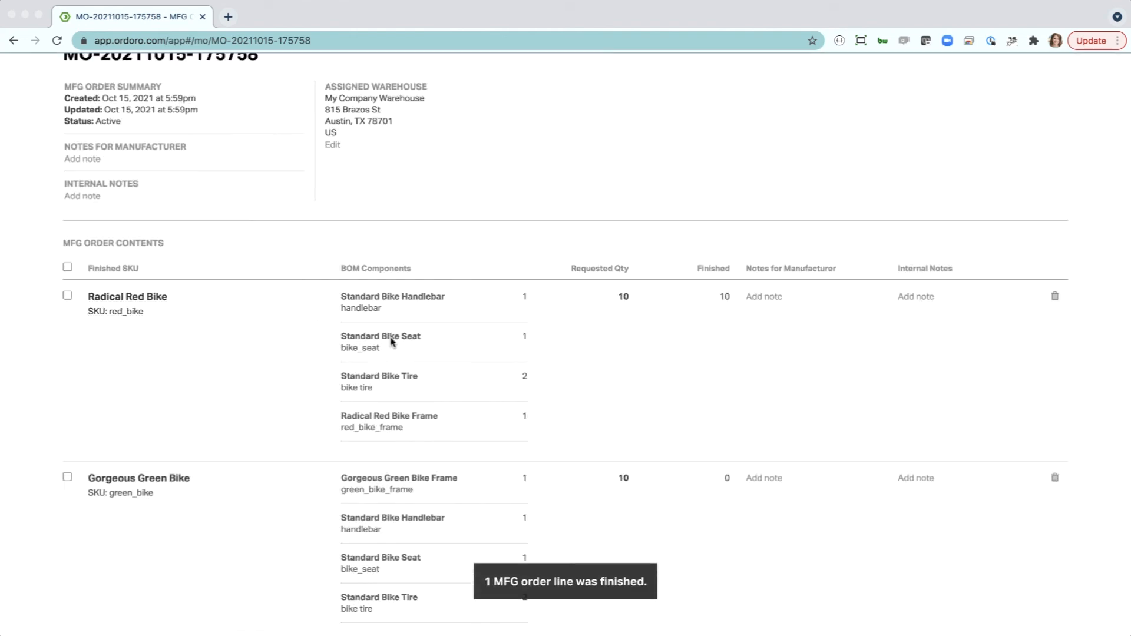
Receive the Gorgeous Green Bikes on the manufacturing order with a finished quantity of 10
left_click(727, 479)
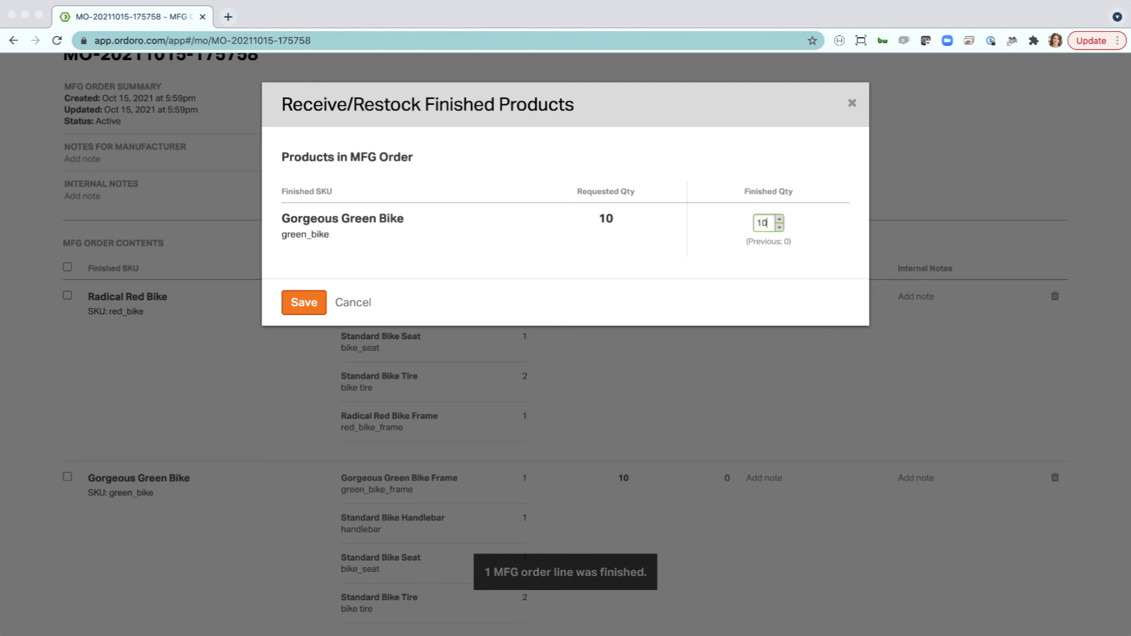
key("Return")
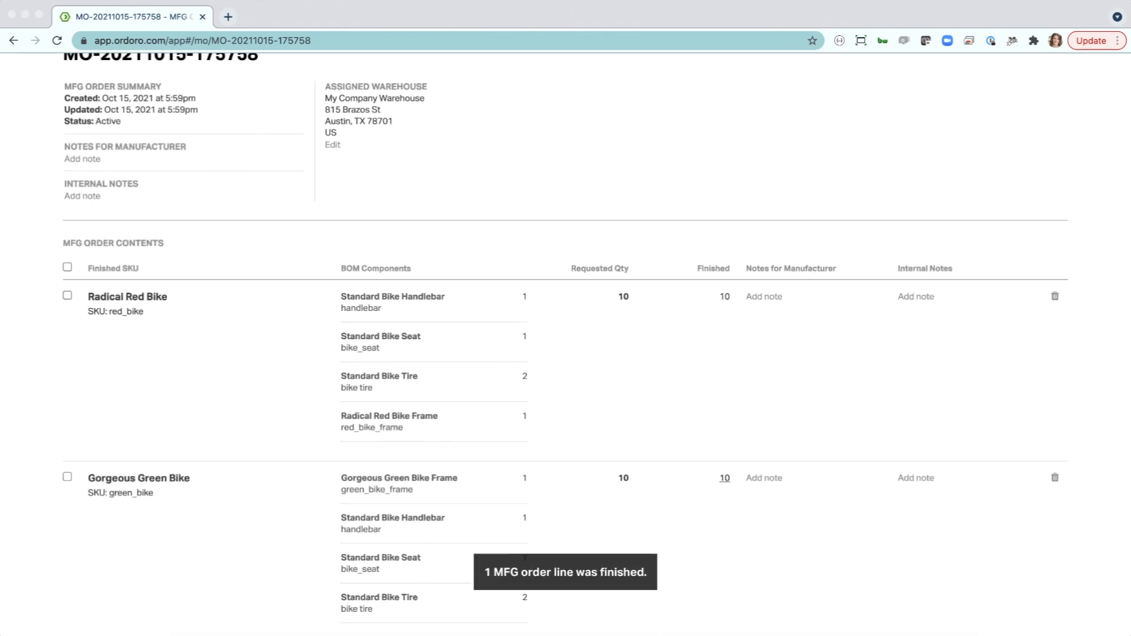
scroll(810, 554, "down", 5)
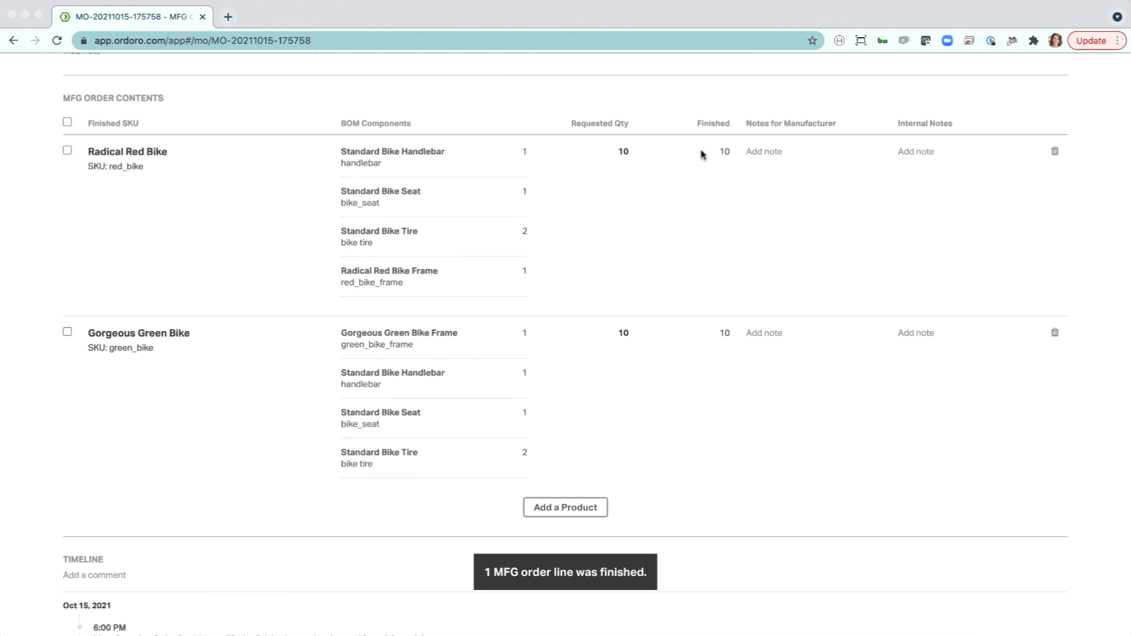
Update the manufacturing order's status to Finished and save it
scroll(682, 257, "up", 8)
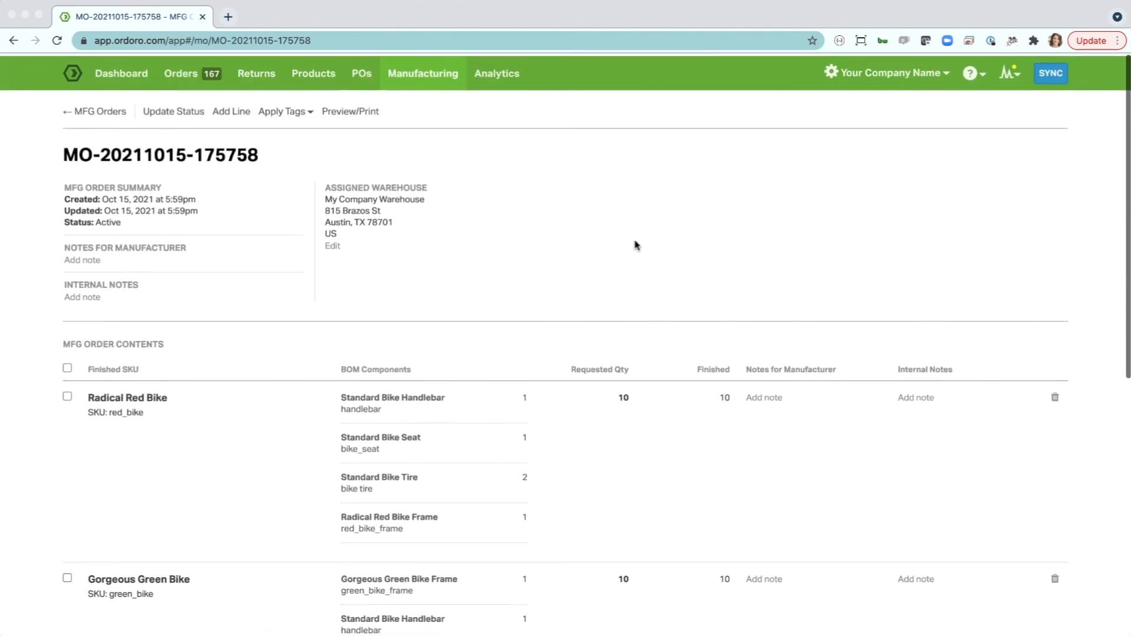
left_click(164, 114)
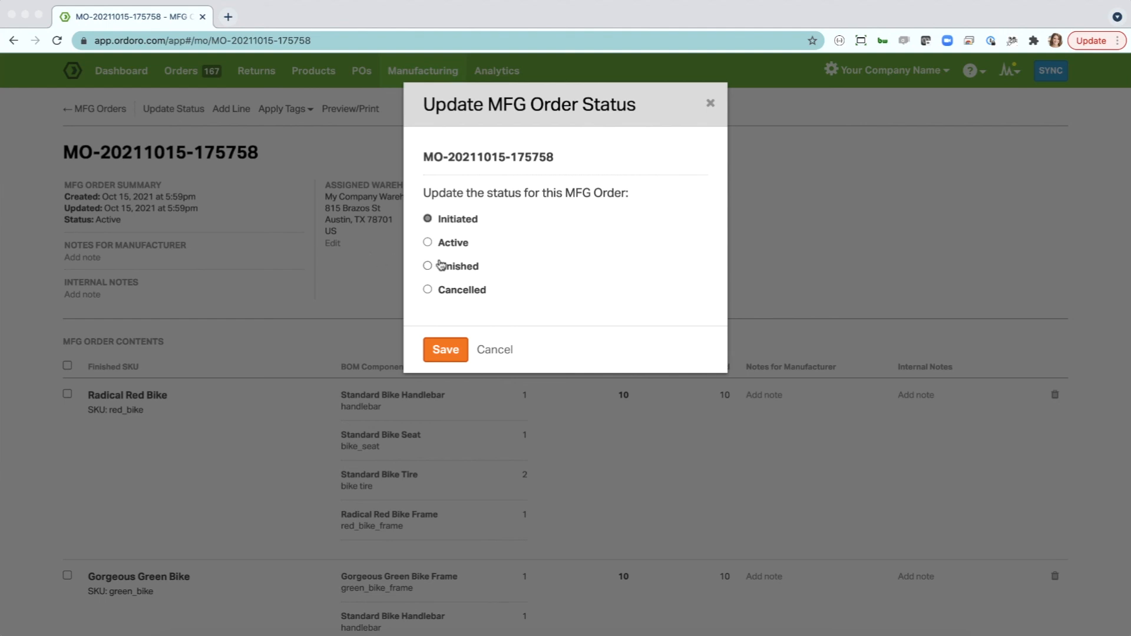
left_click(445, 350)
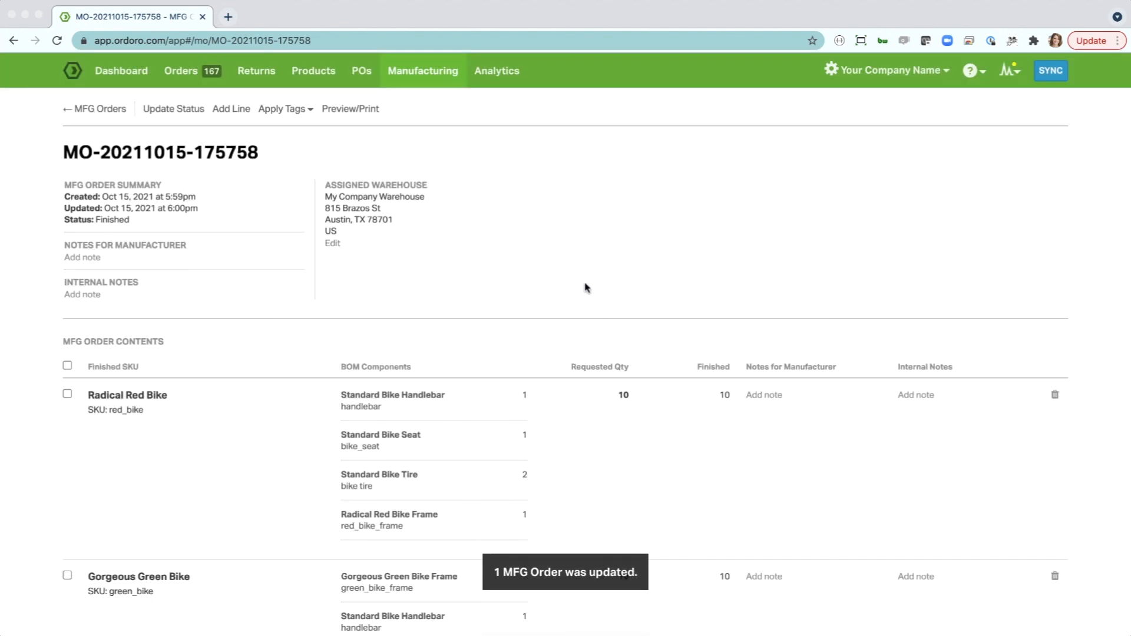
Open the Radical Red Bike product from the order and examine its warehouse stock and BOM component quantities
left_click(140, 399)
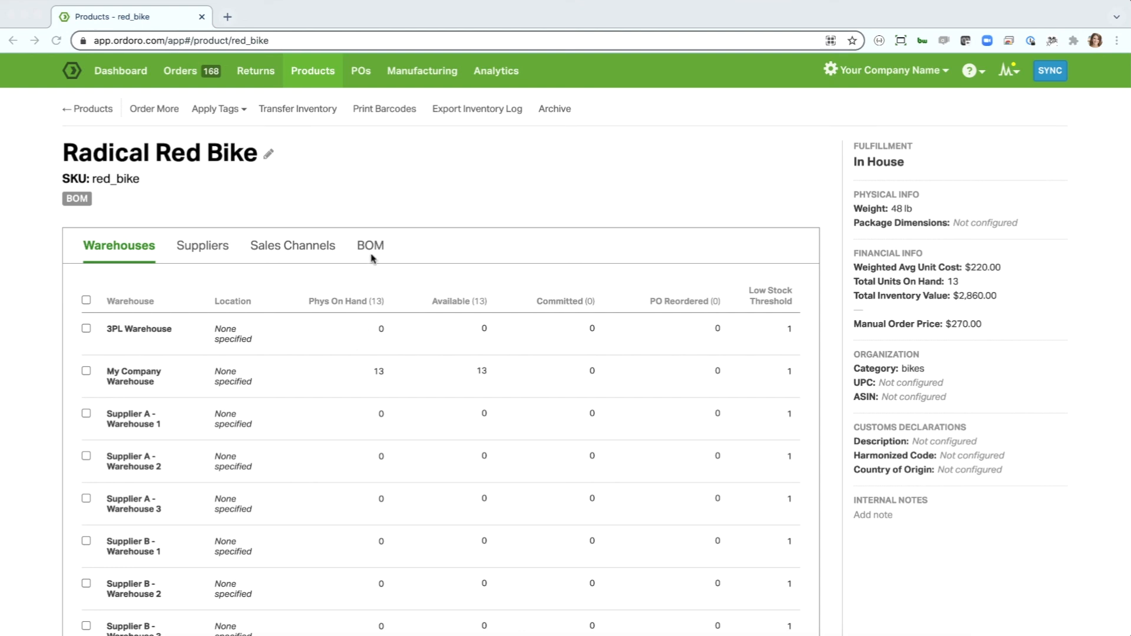
left_click(371, 247)
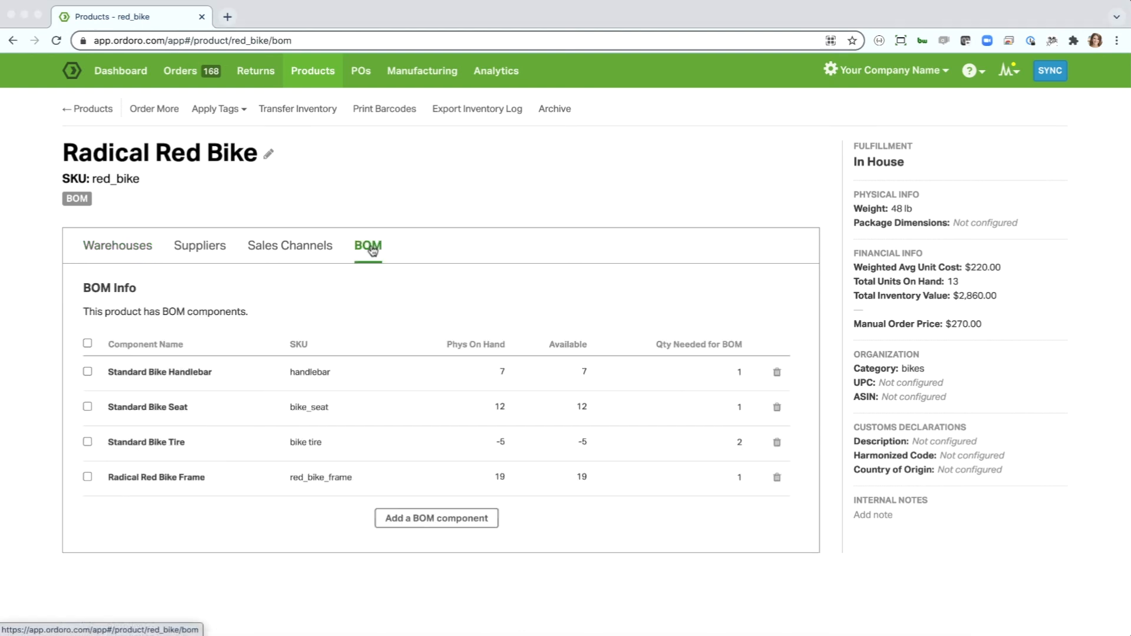